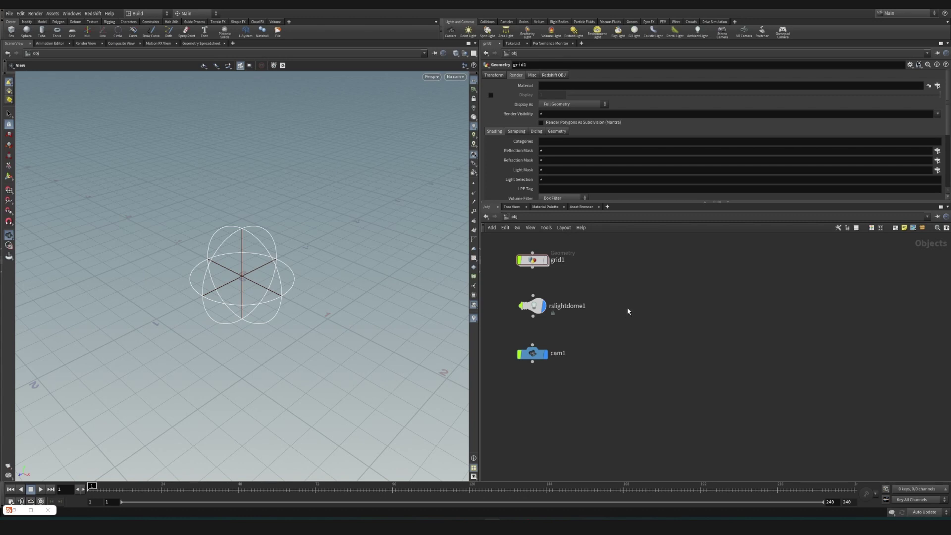
Open the grid1 object's network, move the grid1 node up away from attribvop1, and display the plain grid
{"action": "middle_click_drag", "start_coordinate": [633, 306], "coordinate": [630, 325]}
{"action": "left_click_drag", "start_coordinate": [532, 327], "coordinate": [533, 325]}
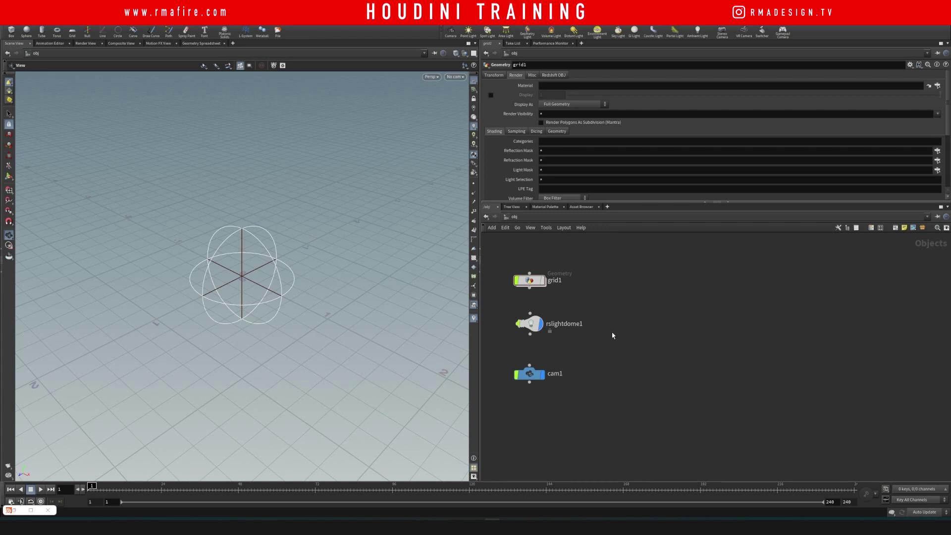
{"action": "double_click", "coordinate": [529, 281]}
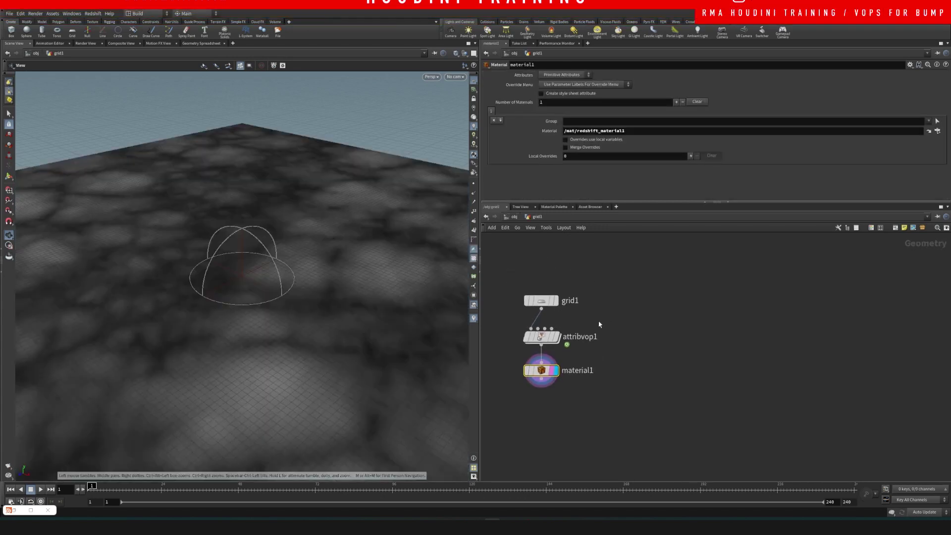
{"action": "left_click_drag", "start_coordinate": [535, 294], "coordinate": [534, 257]}
{"action": "left_click", "coordinate": [560, 246]}
{"action": "left_click", "coordinate": [545, 273]}
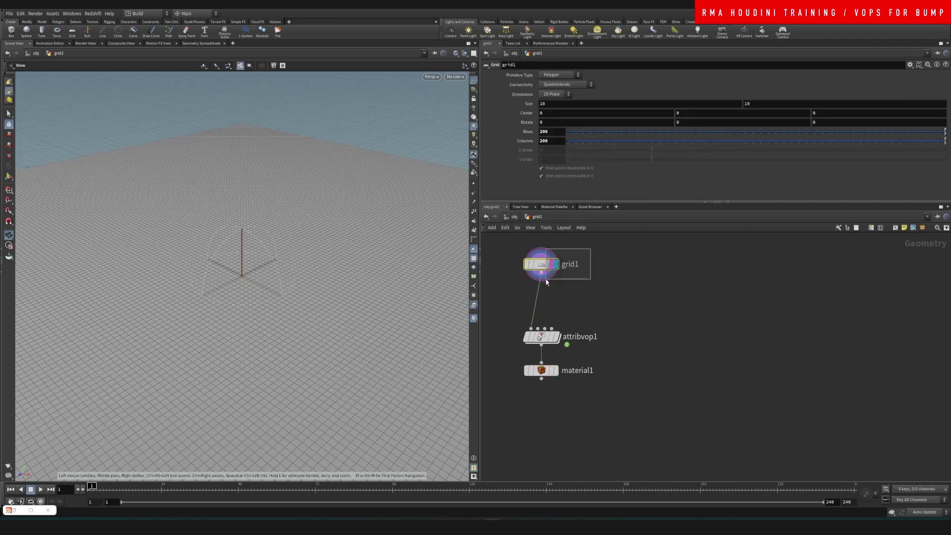
Set the grid's rows and columns to 300 each
{"action": "left_click_drag", "start_coordinate": [304, 288], "coordinate": [244, 257]}
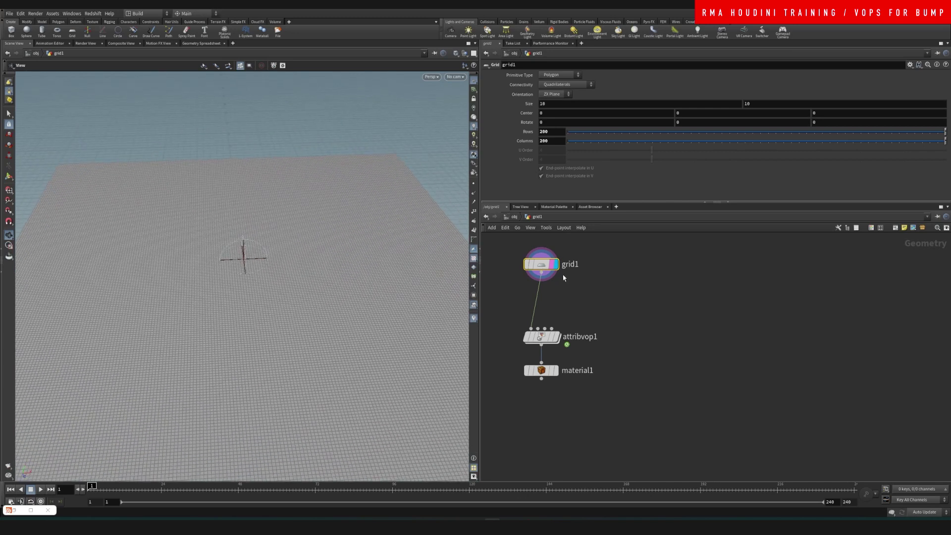
{"action": "left_click_drag", "start_coordinate": [554, 132], "coordinate": [494, 128]}
{"action": "type", "text": "300"}
{"action": "key", "text": "Tab"}
{"action": "type", "text": "300"}
{"action": "key", "text": "Return"}
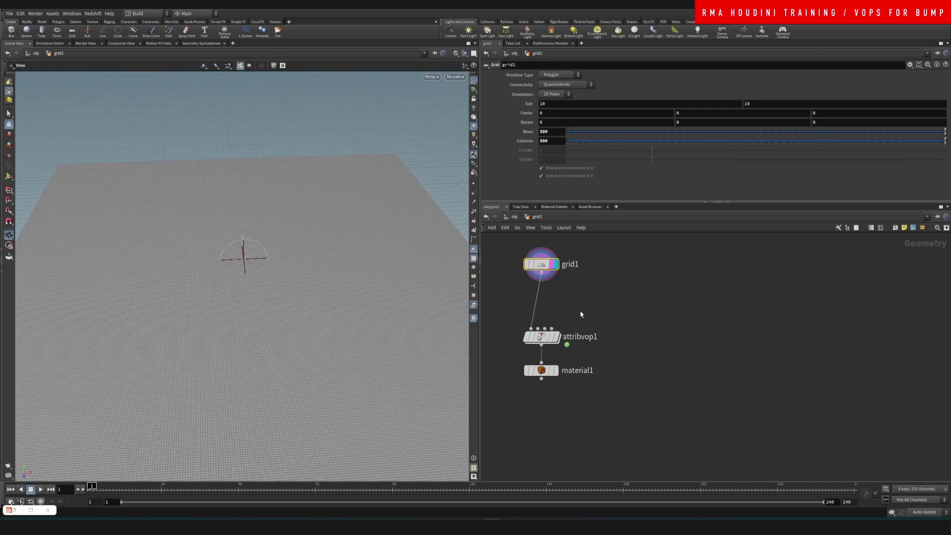
Remove the wire from grid1 and delete the existing attribvop1 node
{"action": "middle_click_drag", "start_coordinate": [582, 306], "coordinate": [584, 296]}
{"action": "left_click_drag", "start_coordinate": [544, 327], "coordinate": [544, 320]}
{"action": "left_click", "coordinate": [534, 291]}
{"action": "key", "text": "Delete"}
{"action": "left_click", "coordinate": [540, 319]}
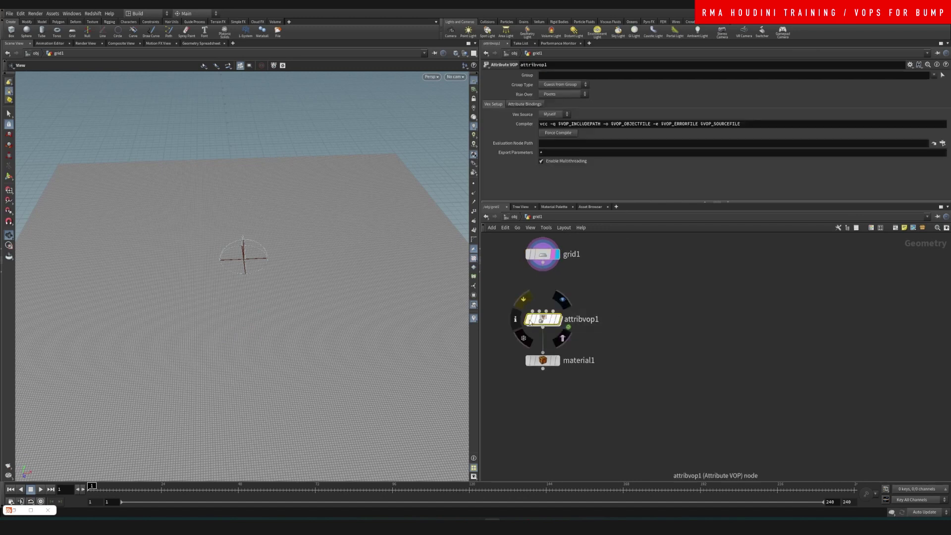
{"action": "key", "text": "Delete"}
Add a new Attribute VOP node between grid1 and material1, and wire grid1 into its first input
{"action": "key", "text": "Tab"}
{"action": "type", "text": "attribvop"}
{"action": "key", "text": "Return"}
{"action": "key", "text": "Return"}
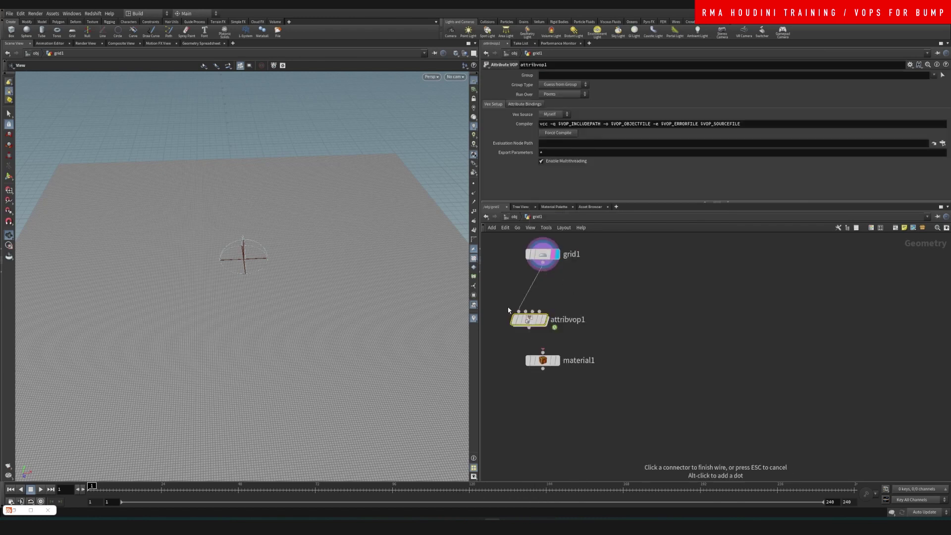
Open the new Attribute VOP's network, collapse the separate parameter pane, and show the parameter dialog inside the network editor
{"action": "double_click", "coordinate": [530, 320]}
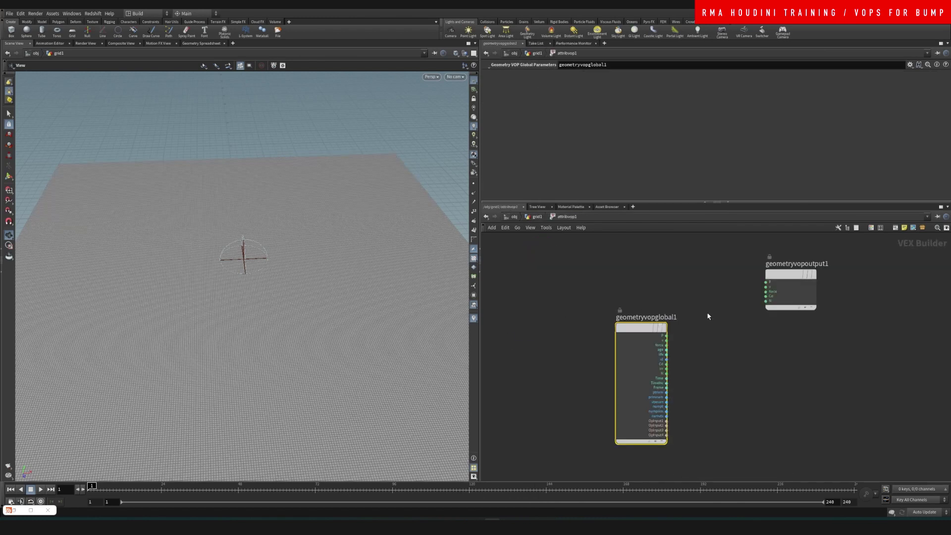
{"action": "middle_click_drag", "start_coordinate": [695, 353], "coordinate": [568, 349]}
{"action": "left_click_drag", "start_coordinate": [509, 324], "coordinate": [506, 303]}
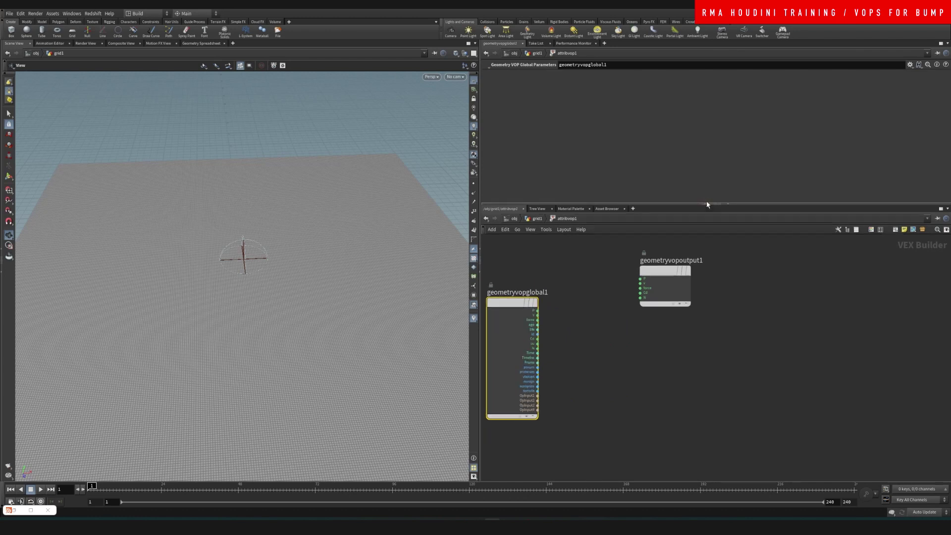
{"action": "left_click", "coordinate": [705, 202]}
{"action": "key", "text": "p"}
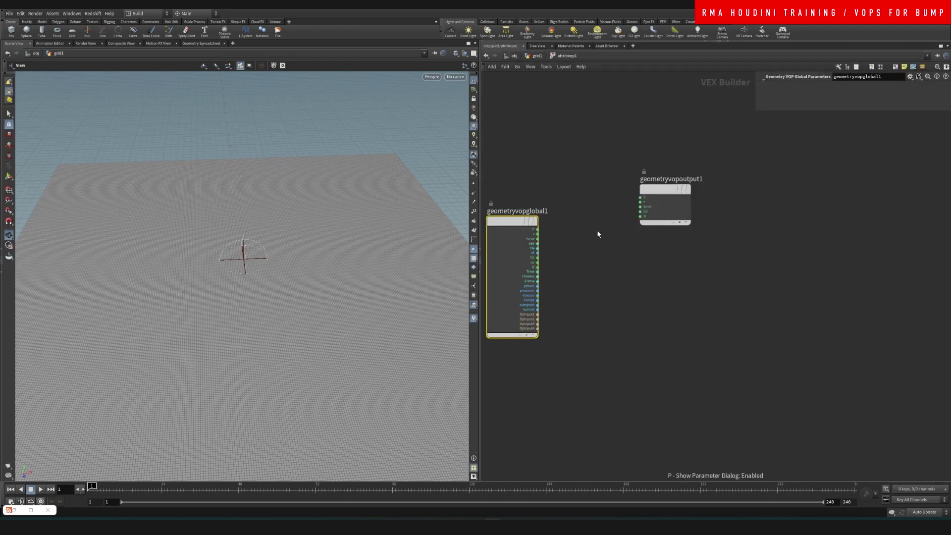
Add a Turbulent Noise node, wiring the global P into its pos and its noise into the output's Cd
{"action": "key", "text": "Tab"}
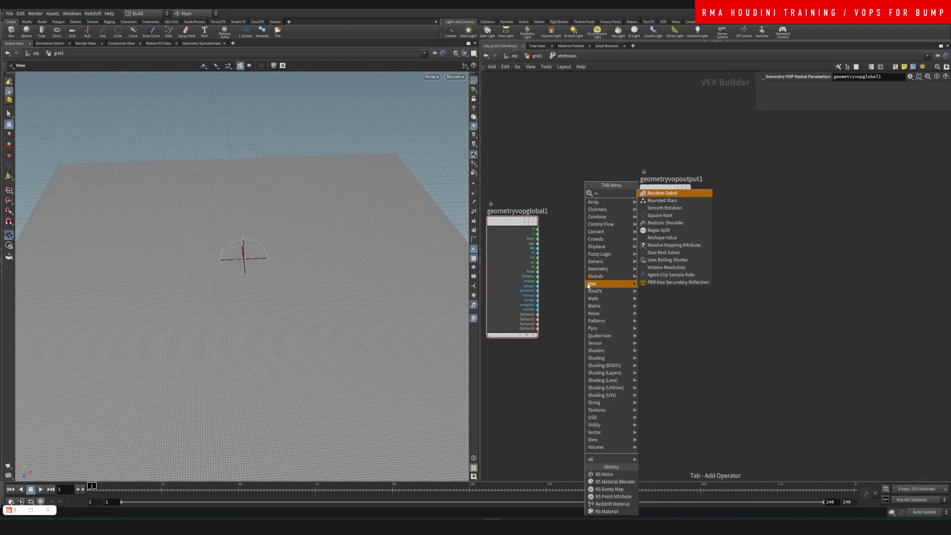
{"action": "type", "text": "turb"}
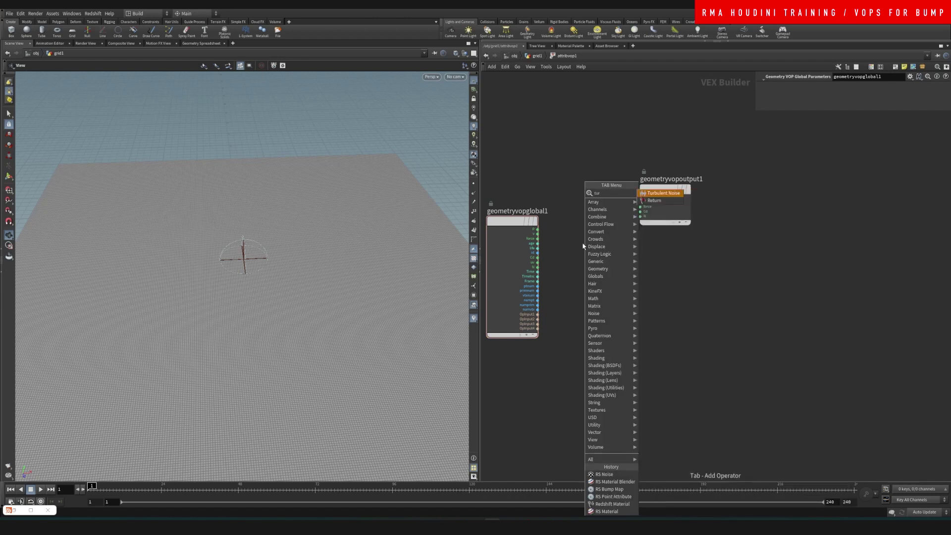
{"action": "key", "text": "Return"}
{"action": "left_click", "coordinate": [583, 246]}
{"action": "scroll", "coordinate": [530, 174], "scroll_direction": "up", "scroll_amount": 3}
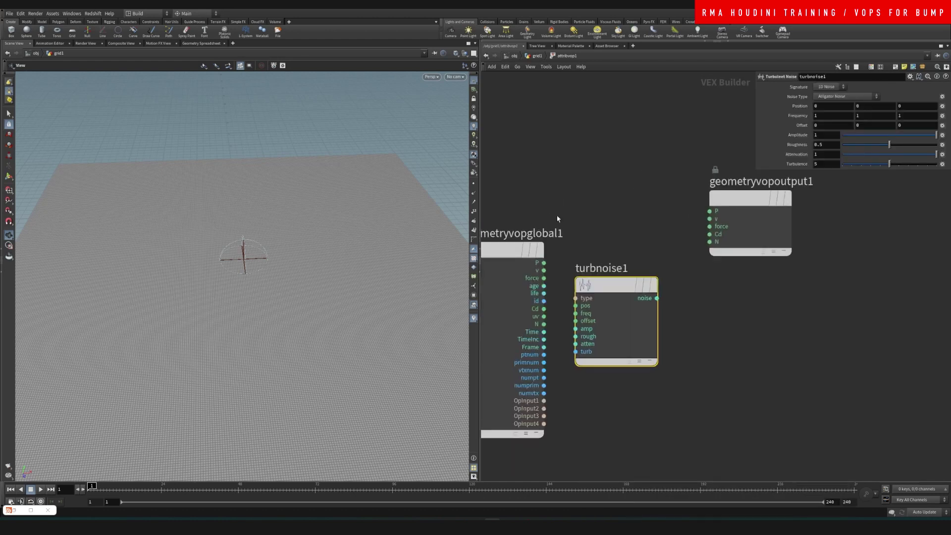
{"action": "left_click_drag", "start_coordinate": [543, 262], "coordinate": [576, 305]}
{"action": "left_click_drag", "start_coordinate": [656, 298], "coordinate": [709, 233]}
{"action": "scroll", "coordinate": [282, 238], "scroll_direction": "down", "scroll_amount": 3}
Set turbnoise1's frequency to 1.2 and its offset to 5 on all three axes
{"action": "left_click_drag", "start_coordinate": [281, 228], "coordinate": [291, 289]}
{"action": "left_click_drag", "start_coordinate": [206, 285], "coordinate": [214, 284]}
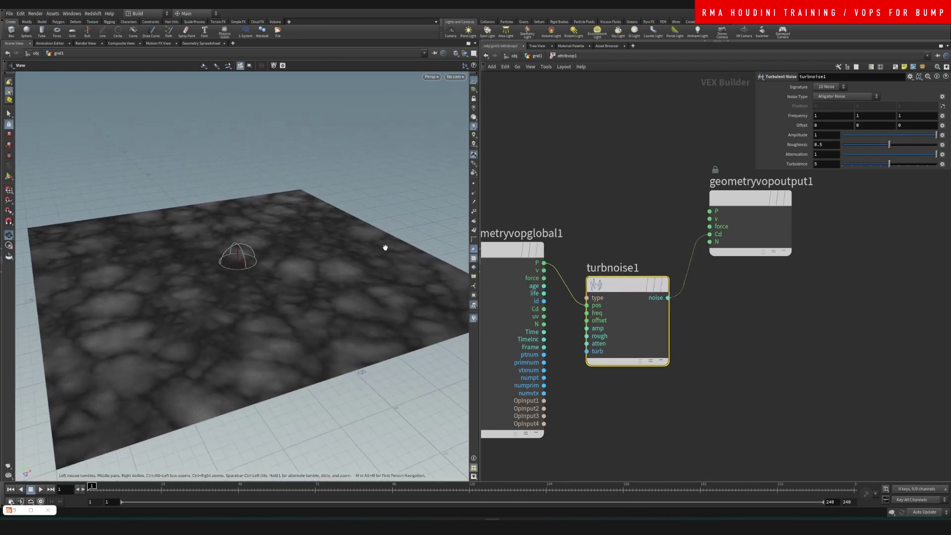
{"action": "mouse_move", "coordinate": [804, 127]}
{"action": "middle_mouse_down"}
{"action": "mouse_move", "coordinate": [829, 113]}
{"action": "mouse_move", "coordinate": [804, 117]}
{"action": "mouse_move", "coordinate": [843, 108]}
{"action": "mouse_move", "coordinate": [798, 113]}
{"action": "mouse_move", "coordinate": [814, 116]}
{"action": "middle_mouse_up"}
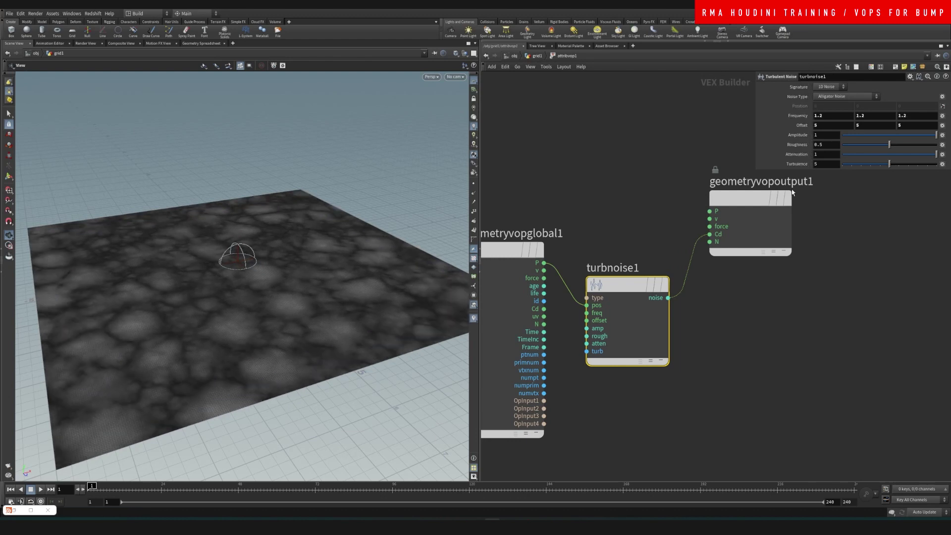
Duplicate turbnoise1 below it, feeding the global P into the copy's pos and the copy's noise into turbnoise1's freq
{"action": "middle_click", "coordinate": [663, 361]}
{"action": "scroll", "coordinate": [712, 271], "scroll_direction": "down", "scroll_amount": 3}
{"action": "left_click_drag", "start_coordinate": [548, 260], "coordinate": [517, 242]}
{"action": "left_click_drag", "start_coordinate": [636, 285], "coordinate": [630, 264]}
{"action": "scroll", "coordinate": [598, 356], "scroll_direction": "up", "scroll_amount": 3}
{"action": "left_click_drag", "start_coordinate": [652, 225], "coordinate": [651, 375], "text": "alt"}
{"action": "left_click_drag", "start_coordinate": [699, 396], "coordinate": [624, 252]}
{"action": "left_click_drag", "start_coordinate": [652, 386], "coordinate": [642, 386]}
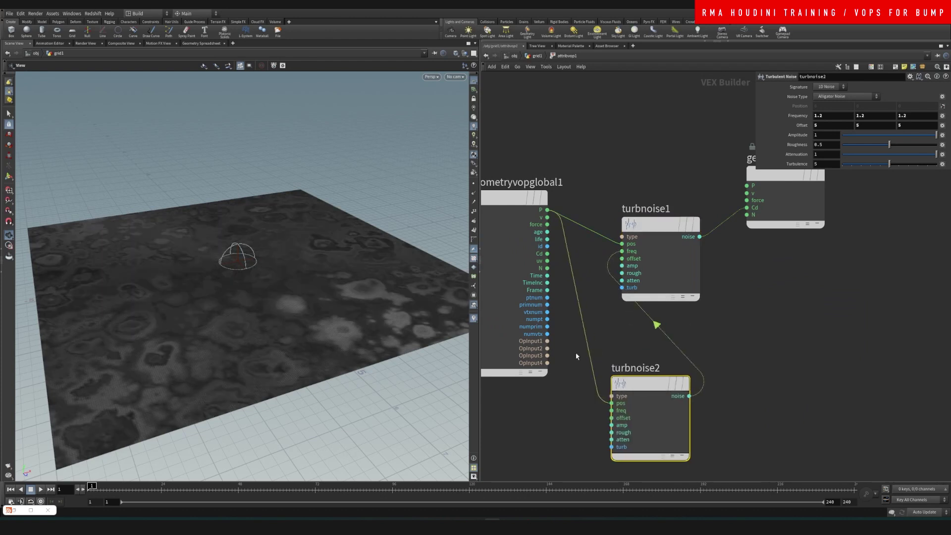
{"action": "scroll", "coordinate": [290, 292], "scroll_direction": "up", "scroll_amount": 3}
{"action": "scroll", "coordinate": [272, 257], "scroll_direction": "up", "scroll_amount": 5}
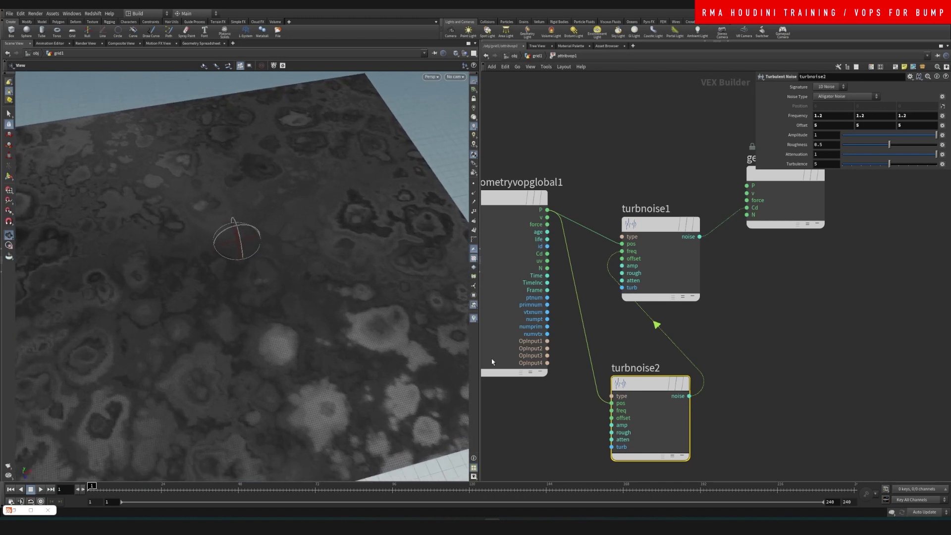
{"action": "left_click_drag", "start_coordinate": [622, 345], "coordinate": [636, 409]}
{"action": "left_click_drag", "start_coordinate": [640, 383], "coordinate": [623, 401]}
{"action": "middle_click_drag", "start_coordinate": [612, 335], "coordinate": [592, 288]}
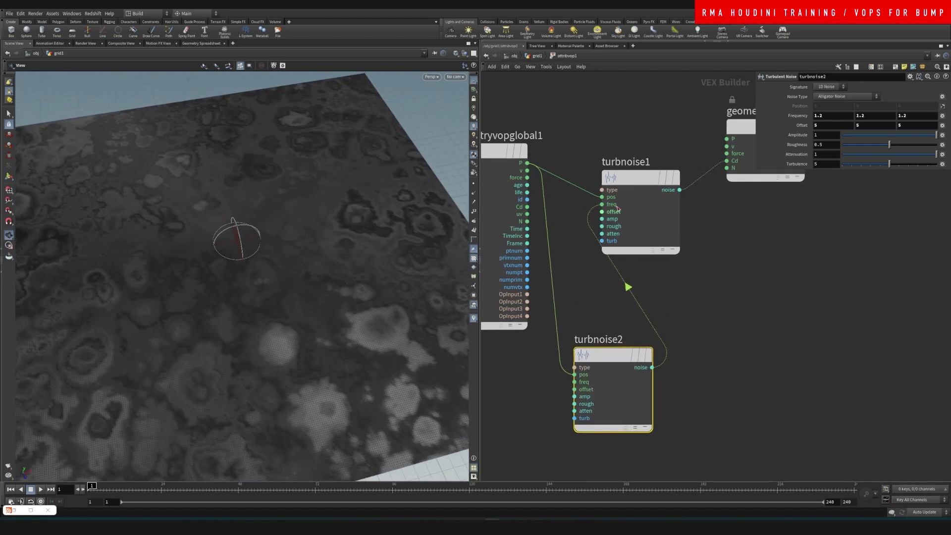
Create input parameters for the unconnected inputs of both turbnoise1 and turbnoise2
{"action": "right_click", "coordinate": [638, 177]}
{"action": "mouse_move", "coordinate": [666, 207]}
{"action": "left_click", "coordinate": [726, 266]}
{"action": "right_click", "coordinate": [612, 359]}
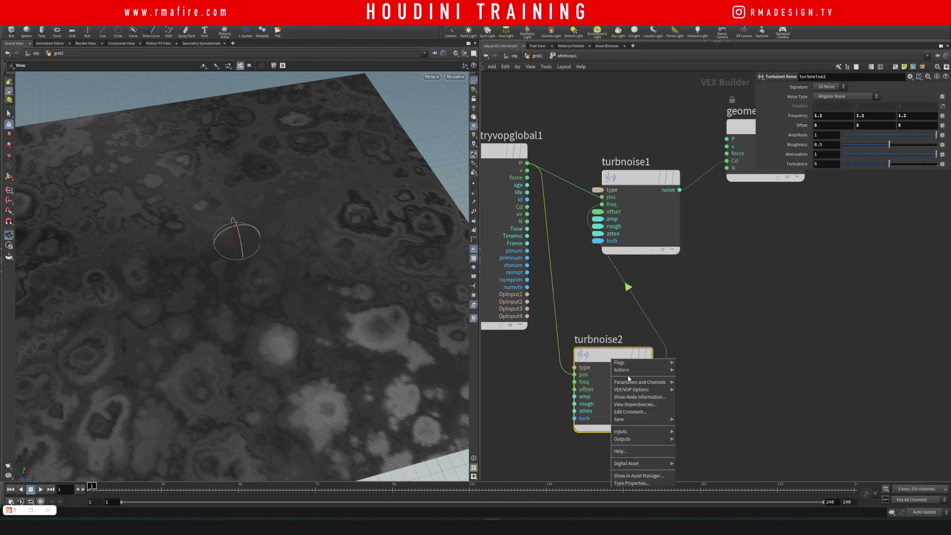
{"action": "mouse_move", "coordinate": [639, 390]}
{"action": "left_click", "coordinate": [703, 448]}
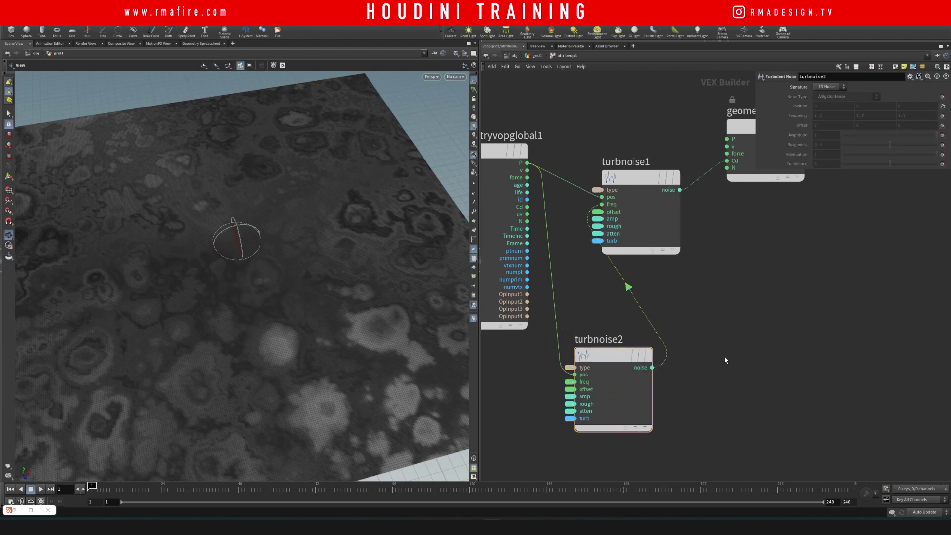
Return to the geometry network and set attribvop1's first noise amplitude to 3.2 and its second to 3
{"action": "key", "text": "u"}
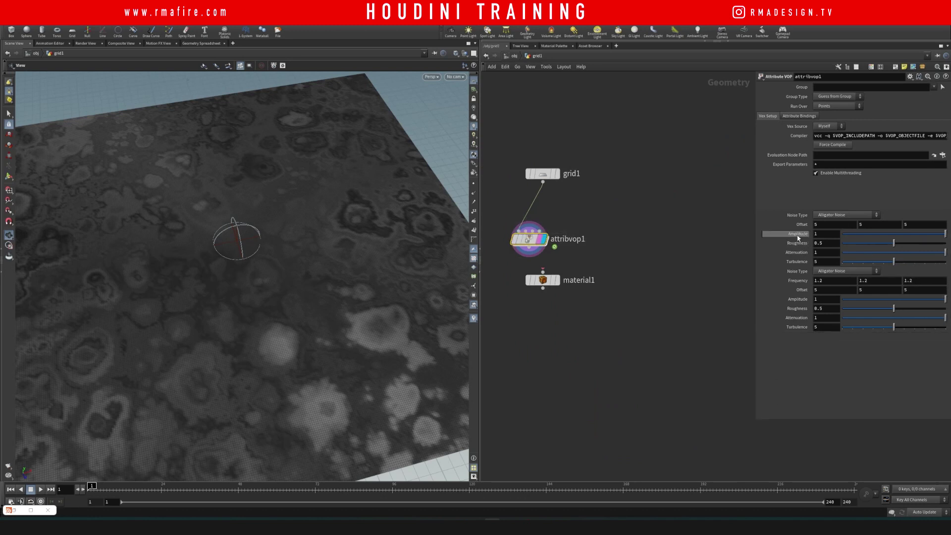
{"action": "middle_click_drag", "start_coordinate": [798, 239], "coordinate": [859, 229]}
{"action": "mouse_move", "coordinate": [798, 300]}
{"action": "middle_mouse_down"}
{"action": "mouse_move", "coordinate": [798, 287]}
{"action": "mouse_move", "coordinate": [832, 285]}
{"action": "mouse_move", "coordinate": [809, 287]}
{"action": "middle_mouse_up"}
Increase the grid's rows and columns to 600 each
{"action": "left_click", "coordinate": [548, 174]}
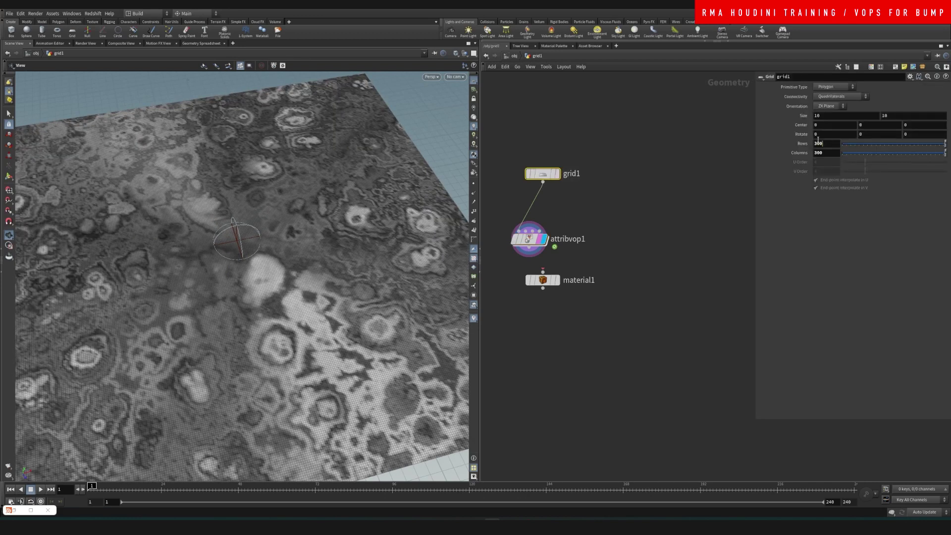
{"action": "type", "text": "600"}
{"action": "key", "text": "Tab"}
{"action": "type", "text": "600"}
{"action": "key", "text": "Return"}
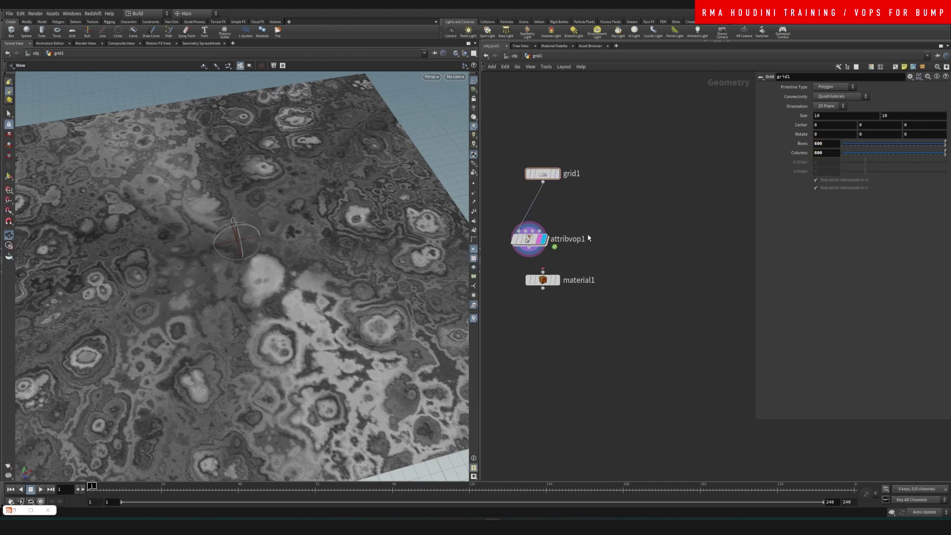
Set attribvop1's second noise offset to 5.8 and its frequency to 0.7 on all three axes
{"action": "key", "text": "Down"}
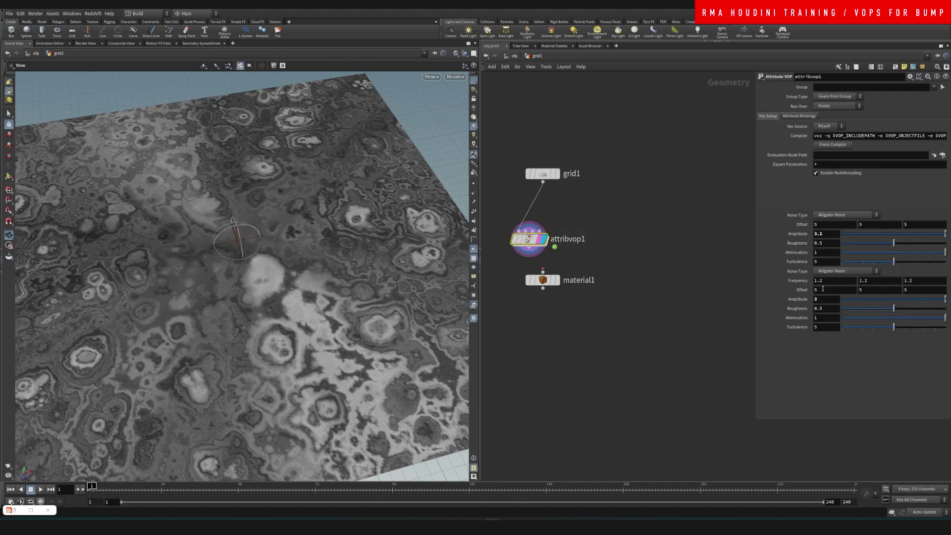
{"action": "middle_click_drag", "start_coordinate": [807, 290], "coordinate": [834, 284]}
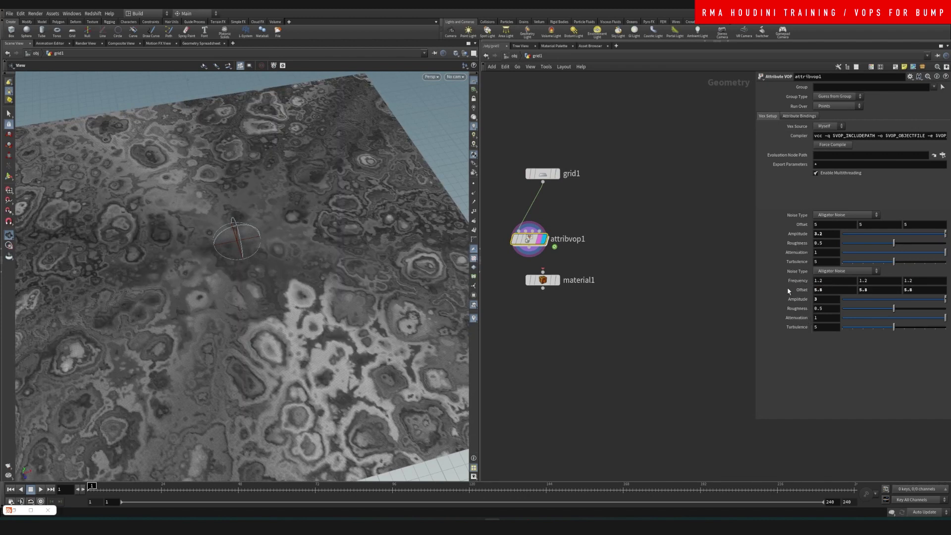
{"action": "middle_click_drag", "start_coordinate": [296, 305], "coordinate": [329, 251]}
{"action": "right_click_drag", "start_coordinate": [301, 282], "coordinate": [310, 251]}
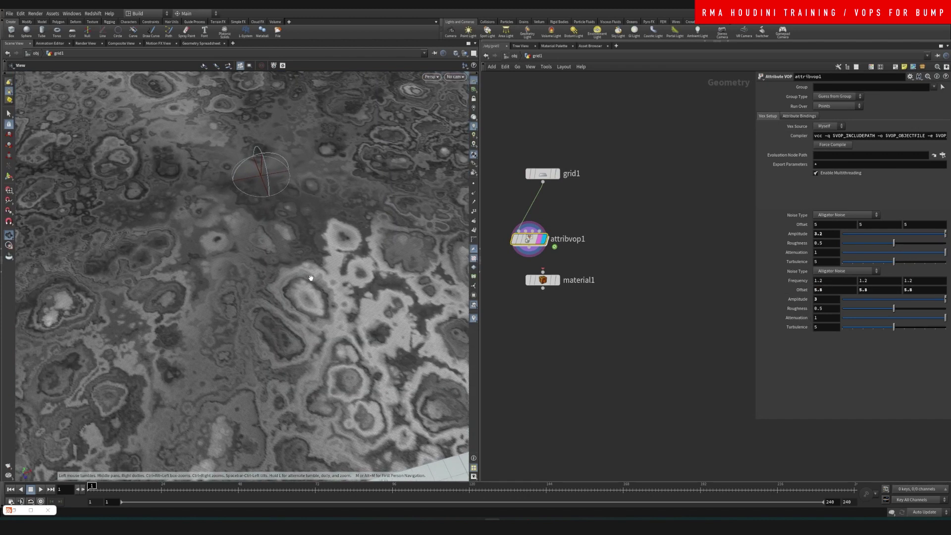
{"action": "left_click_drag", "start_coordinate": [309, 306], "coordinate": [340, 270]}
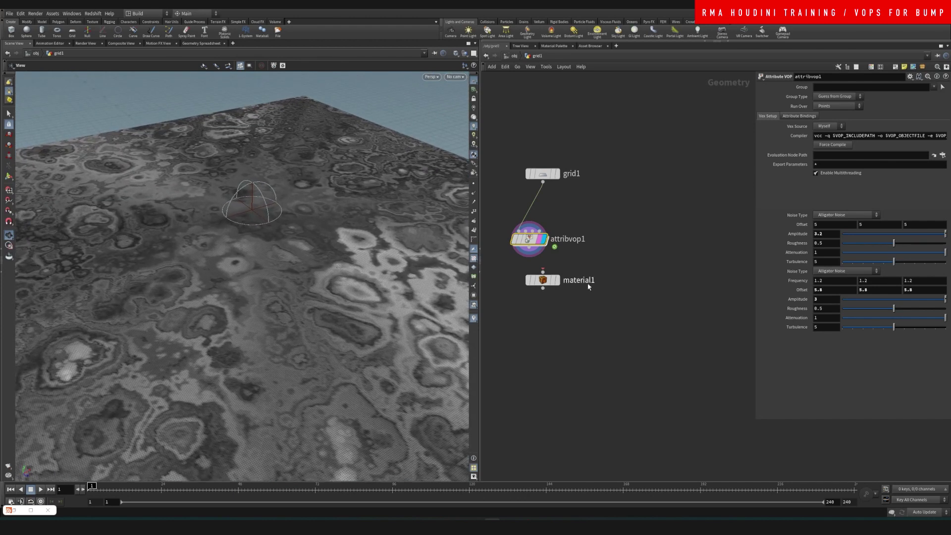
{"action": "middle_click_drag", "start_coordinate": [823, 280], "coordinate": [779, 282]}
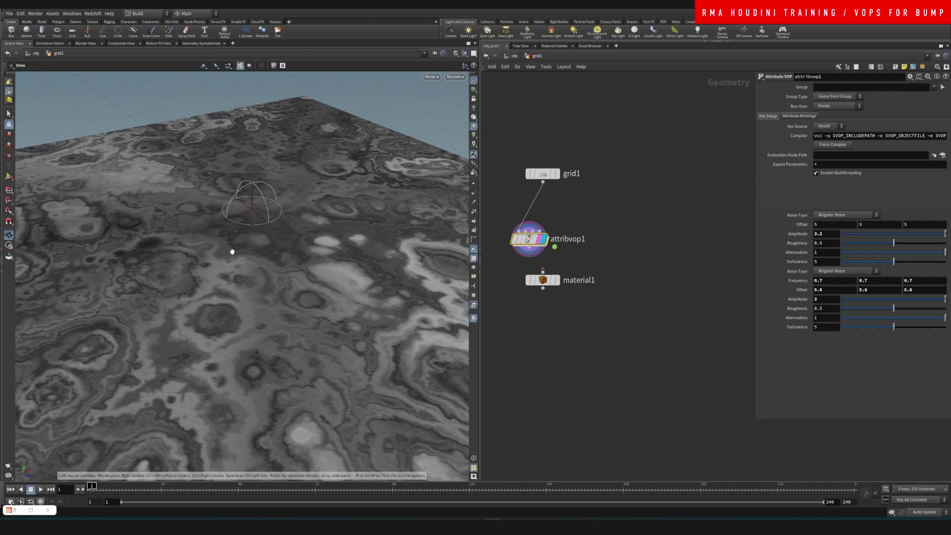
{"action": "left_click_drag", "start_coordinate": [233, 261], "coordinate": [279, 308]}
Wire attribvop1's output into material1 and turn on material1's display
{"action": "left_click", "coordinate": [529, 247]}
{"action": "left_click", "coordinate": [543, 272]}
{"action": "left_click", "coordinate": [557, 281]}
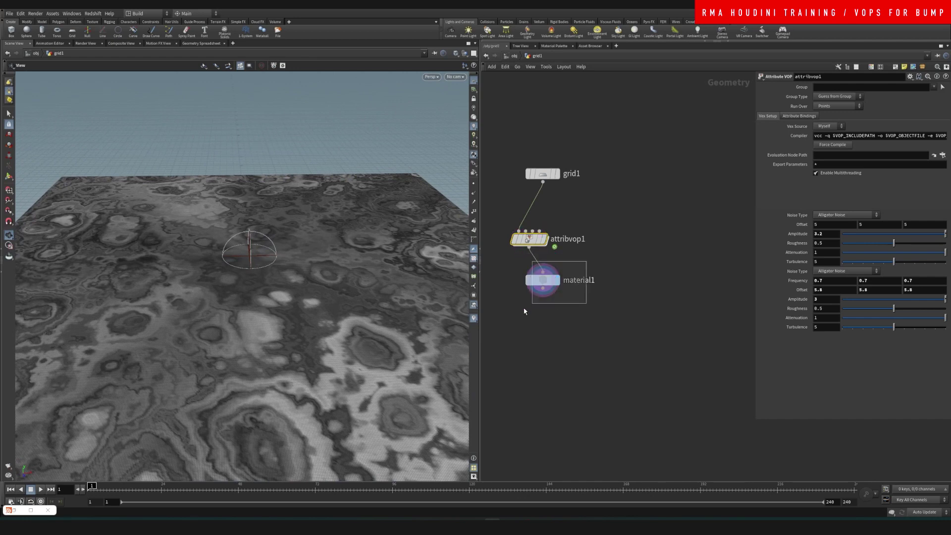
Open the network of the material assigned in material1 and delete every node except redshift_material1
{"action": "left_click", "coordinate": [577, 282]}
{"action": "left_click", "coordinate": [929, 142]}
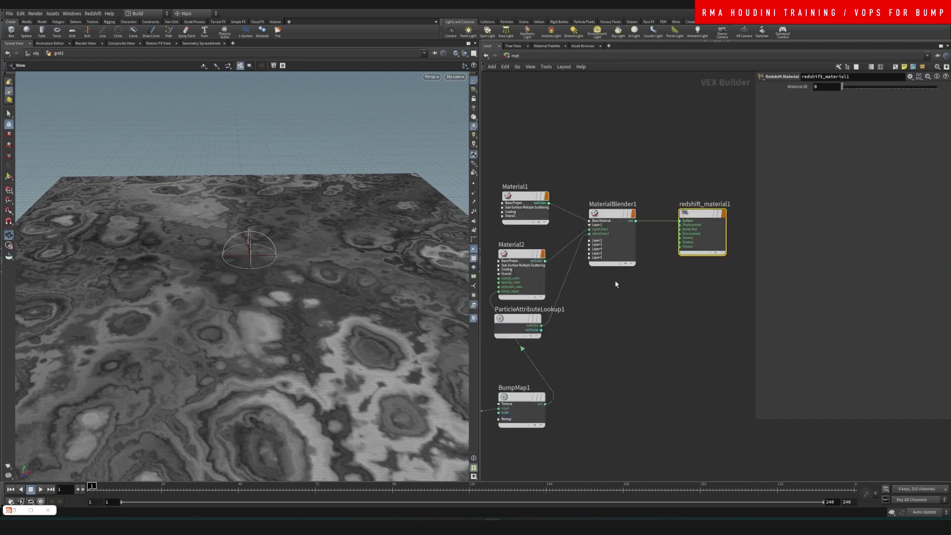
{"action": "middle_click_drag", "start_coordinate": [618, 298], "coordinate": [625, 272]}
{"action": "scroll", "coordinate": [591, 156], "scroll_direction": "down", "scroll_amount": 3}
{"action": "left_click_drag", "start_coordinate": [520, 128], "coordinate": [591, 336]}
{"action": "key", "text": "Delete"}
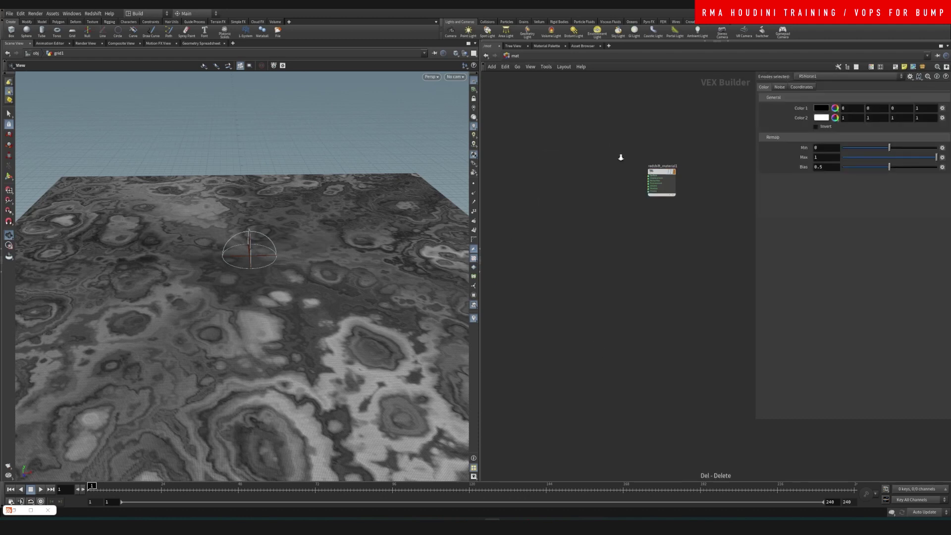
Add an RS Material node before redshift_material1 and duplicate it below to get two materials
{"action": "scroll", "coordinate": [622, 150], "scroll_direction": "up", "scroll_amount": 3}
{"action": "key", "text": "Tab"}
{"action": "type", "text": "rsm"}
{"action": "key", "text": "Return"}
{"action": "left_click", "coordinate": [555, 154]}
{"action": "left_click_drag", "start_coordinate": [606, 117], "coordinate": [539, 217]}
{"action": "left_click_drag", "start_coordinate": [554, 153], "coordinate": [515, 219]}
{"action": "middle_click_drag", "start_coordinate": [575, 207], "coordinate": [573, 230]}
Add an RS Bump Blender node between the two materials and redshift_material1
{"action": "left_click", "coordinate": [588, 216]}
{"action": "key", "text": "Tab"}
{"action": "type", "text": "rma"}
{"action": "key", "text": "Escape"}
{"action": "key", "text": "Tab"}
{"action": "type", "text": "rsbl"}
{"action": "key", "text": "Return"}
{"action": "left_click", "coordinate": [586, 214]}
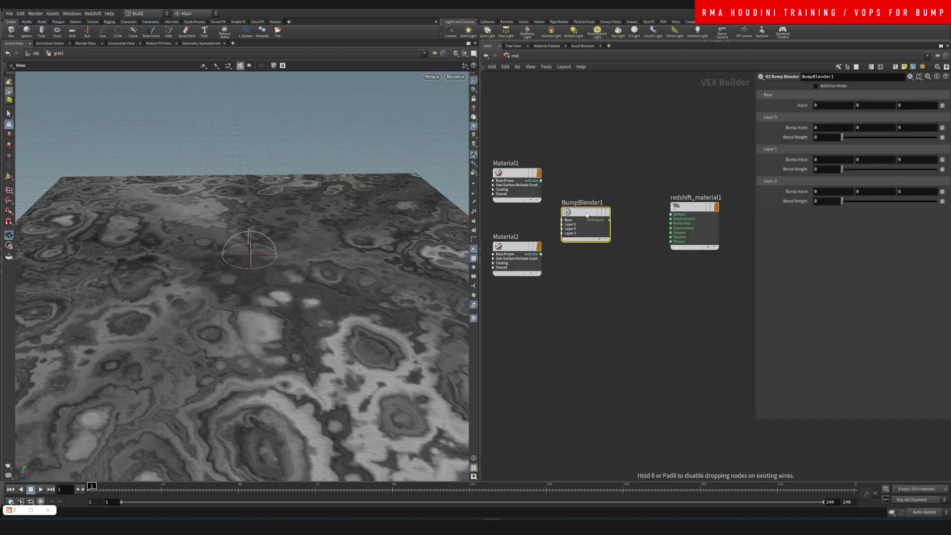
{"action": "left_click_drag", "start_coordinate": [589, 225], "coordinate": [619, 221]}
{"action": "scroll", "coordinate": [551, 159], "scroll_direction": "up", "scroll_amount": 3}
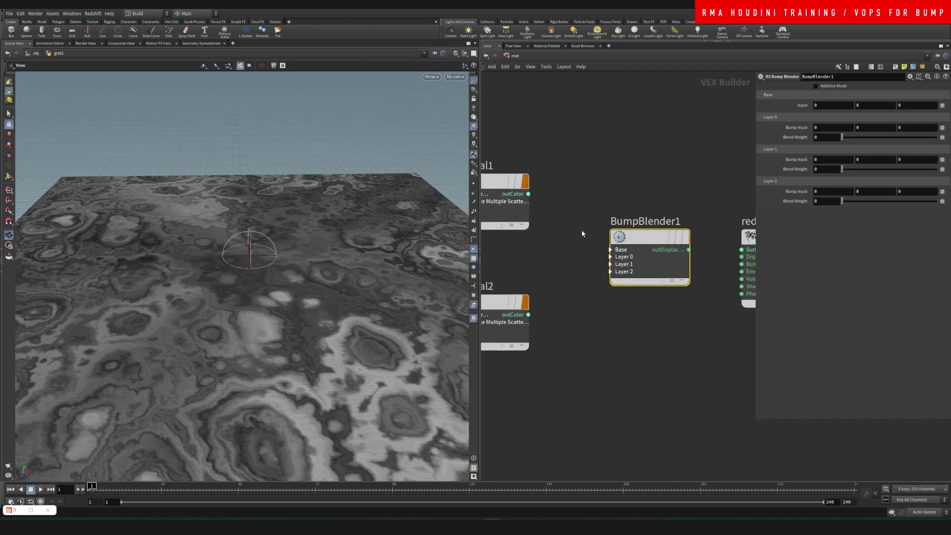
Expand BumpBlender1's Base and Layer 0 inputs, wiring Material1 into the base input and Material2 into the Layer 0 bump input
{"action": "left_click", "coordinate": [610, 250]}
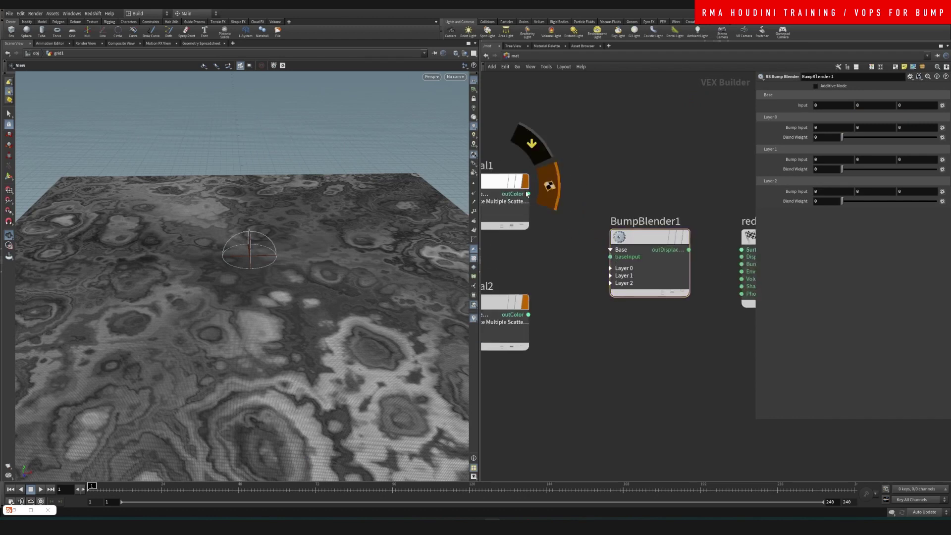
{"action": "left_click_drag", "start_coordinate": [529, 194], "coordinate": [528, 314]}
{"action": "left_click", "coordinate": [610, 268]}
{"action": "scroll", "coordinate": [537, 308], "scroll_direction": "down", "scroll_amount": 3}
{"action": "middle_click_drag", "start_coordinate": [593, 350], "coordinate": [576, 277]}
{"action": "scroll", "coordinate": [577, 278], "scroll_direction": "up", "scroll_amount": 3}
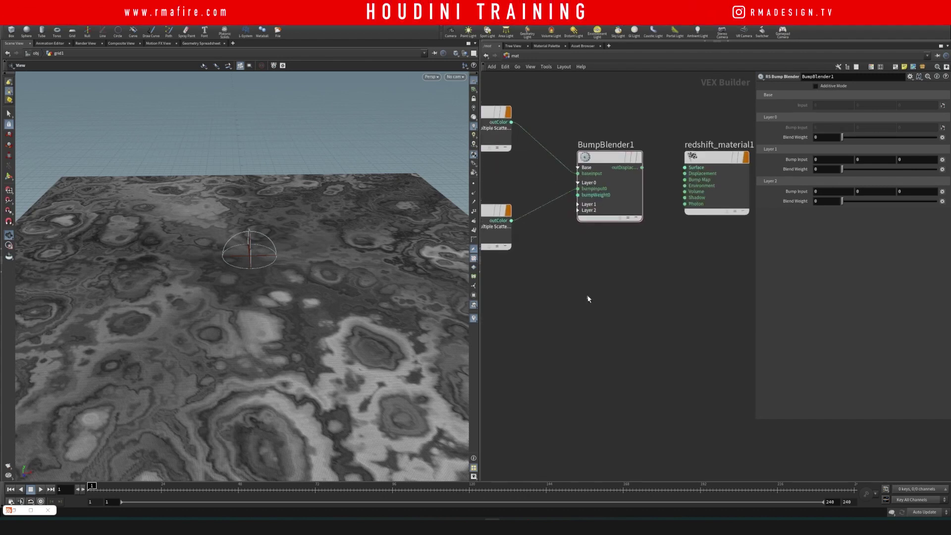
Replace BumpBlender1 with an RS Material Blender, wiring Material1 into its base color and Material2 into its Layer 1 color input
{"action": "left_click", "coordinate": [618, 187]}
{"action": "key", "text": "Delete"}
{"action": "key", "text": "Tab"}
{"action": "type", "text": "rsmat bl"}
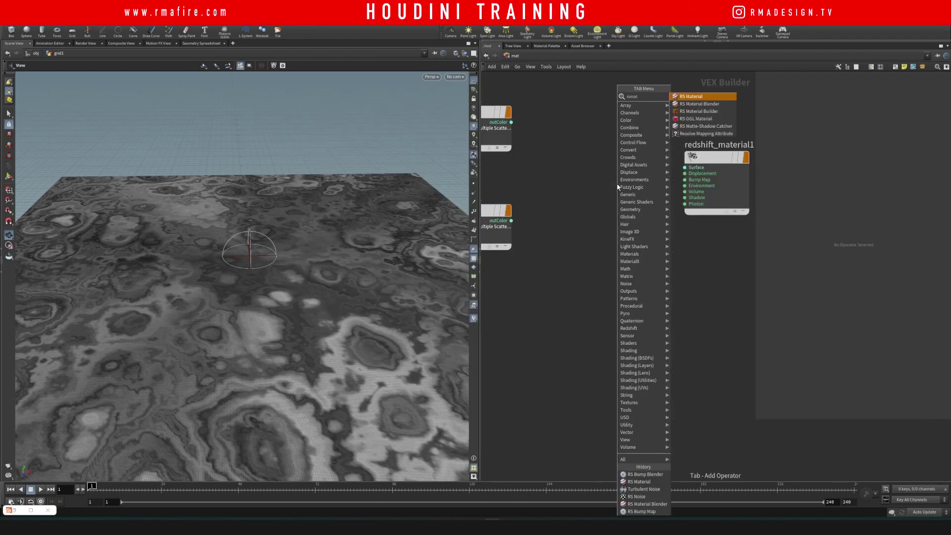
{"action": "key", "text": "Return"}
{"action": "left_click", "coordinate": [617, 187]}
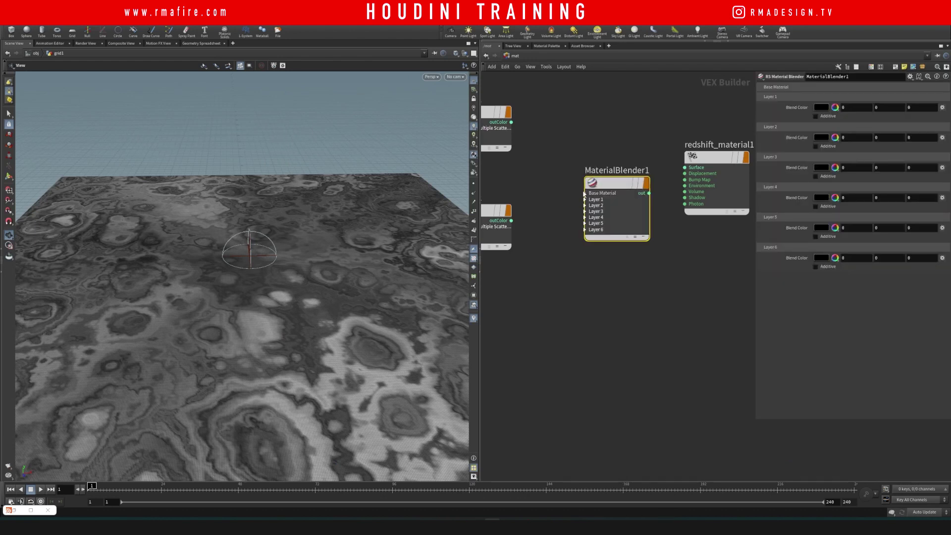
{"action": "left_click_drag", "start_coordinate": [511, 122], "coordinate": [585, 199]}
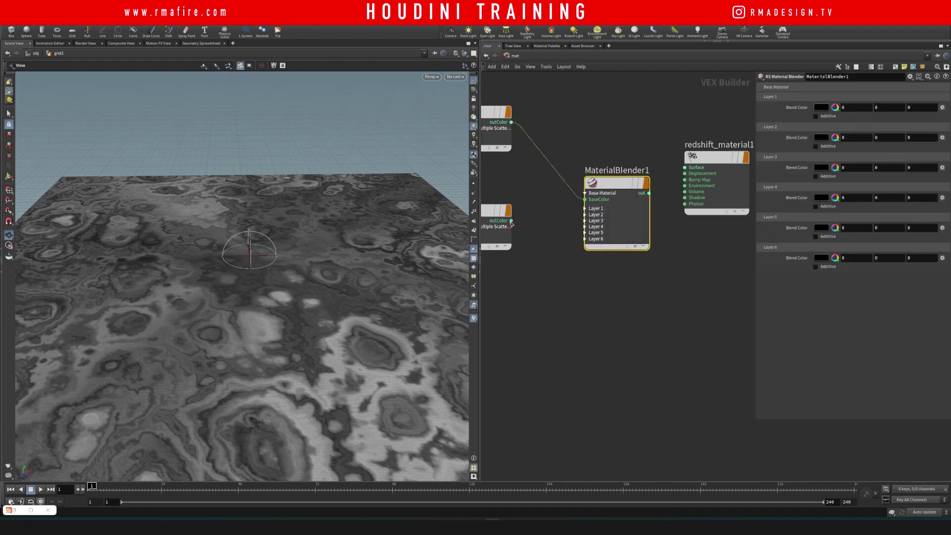
{"action": "left_click_drag", "start_coordinate": [511, 221], "coordinate": [585, 215]}
Add an RS Point Attribute node below the material blender and wire its outColor into redshift_material1's Surface input
{"action": "left_click", "coordinate": [578, 355]}
{"action": "key", "text": "Tab"}
{"action": "type", "text": "rs point"}
{"action": "key", "text": "Return"}
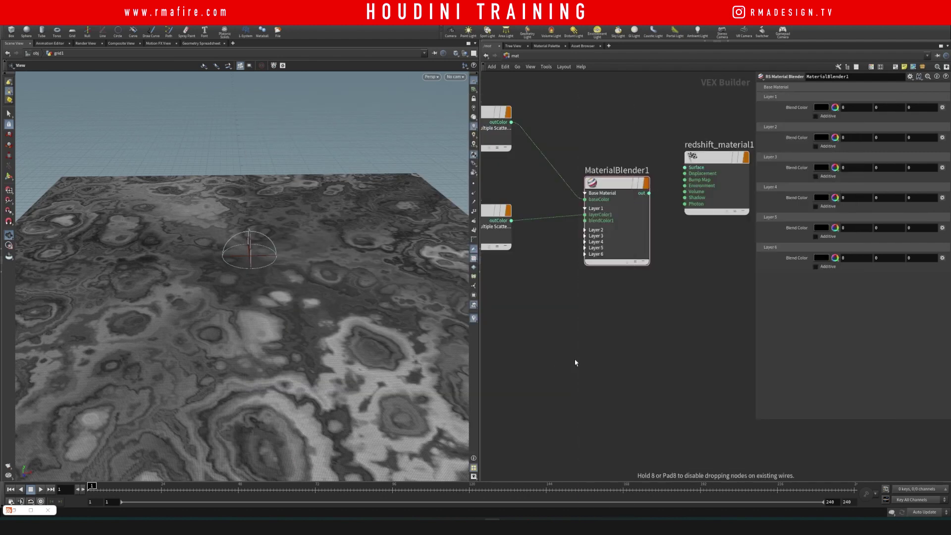
{"action": "left_click", "coordinate": [576, 362]}
{"action": "left_click_drag", "start_coordinate": [686, 167], "coordinate": [638, 367]}
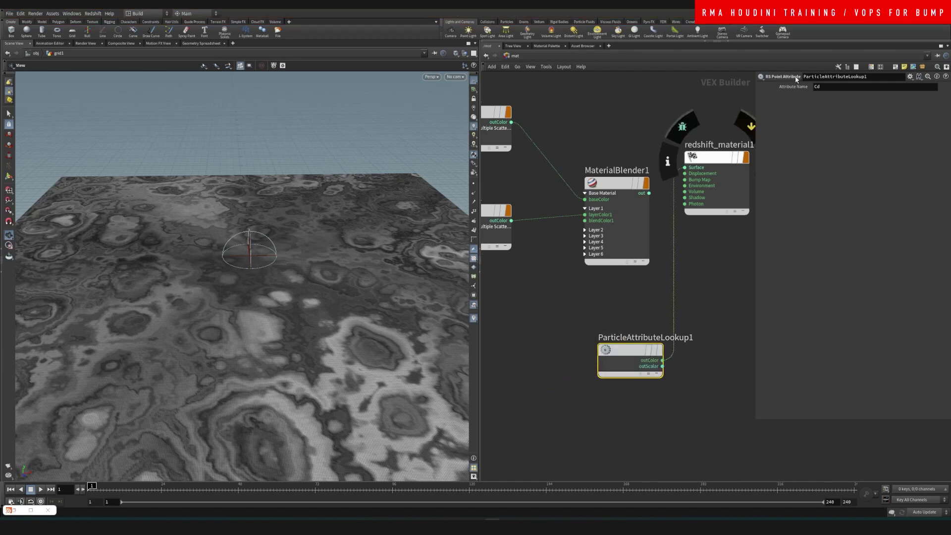
{"action": "middle_click_drag", "start_coordinate": [711, 290], "coordinate": [668, 314]}
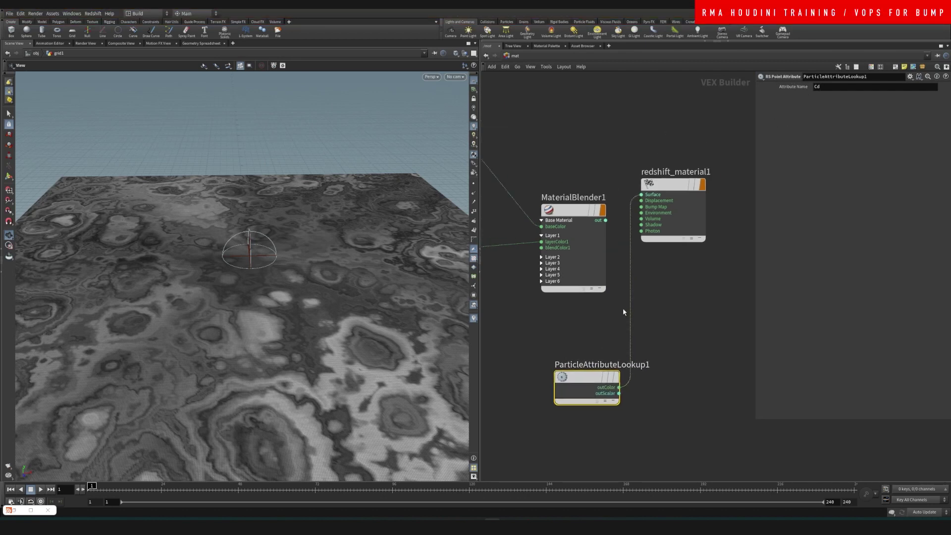
Go to the object-level network and select the dome light rslightdome1
{"action": "left_click", "coordinate": [514, 56]}
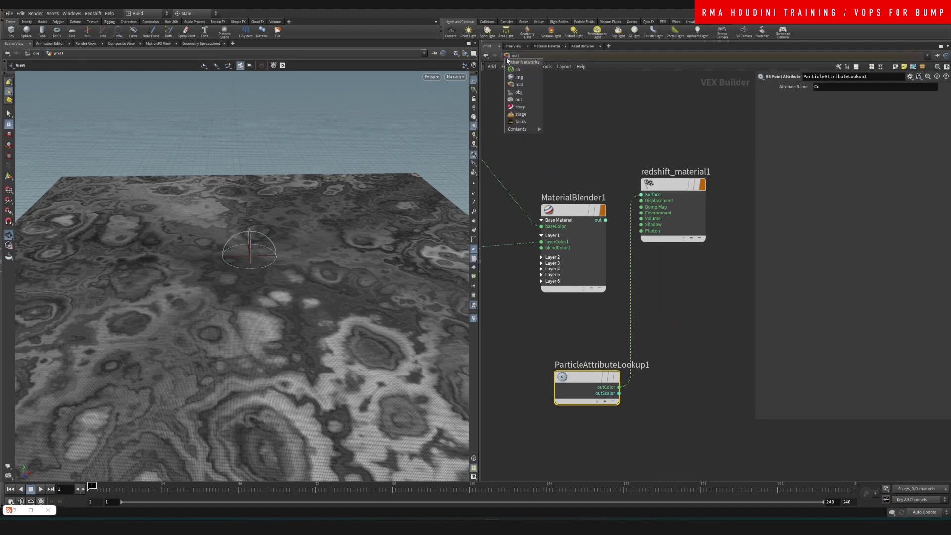
{"action": "left_click", "coordinate": [612, 101]}
{"action": "left_click", "coordinate": [514, 56]}
{"action": "left_click", "coordinate": [518, 92]}
{"action": "left_click_drag", "start_coordinate": [604, 260], "coordinate": [503, 221]}
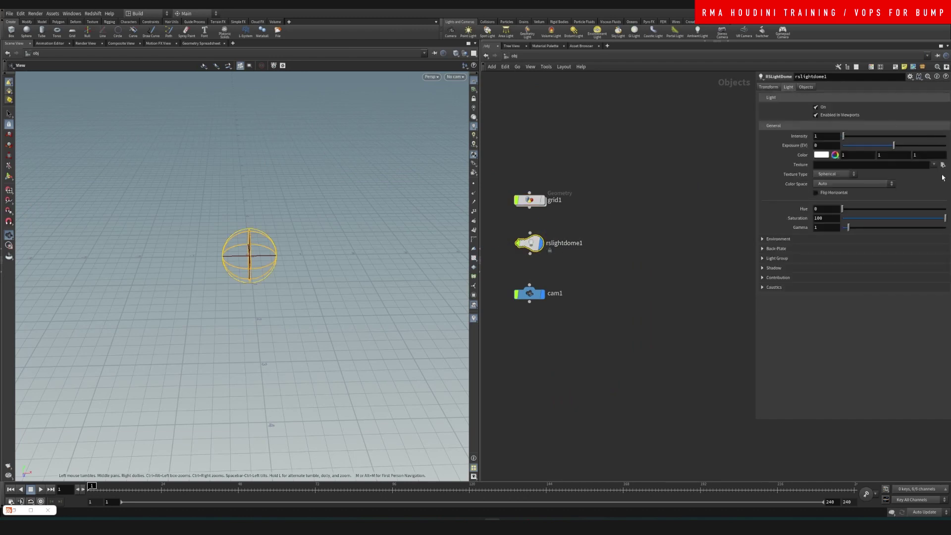
{"action": "left_click", "coordinate": [943, 165]}
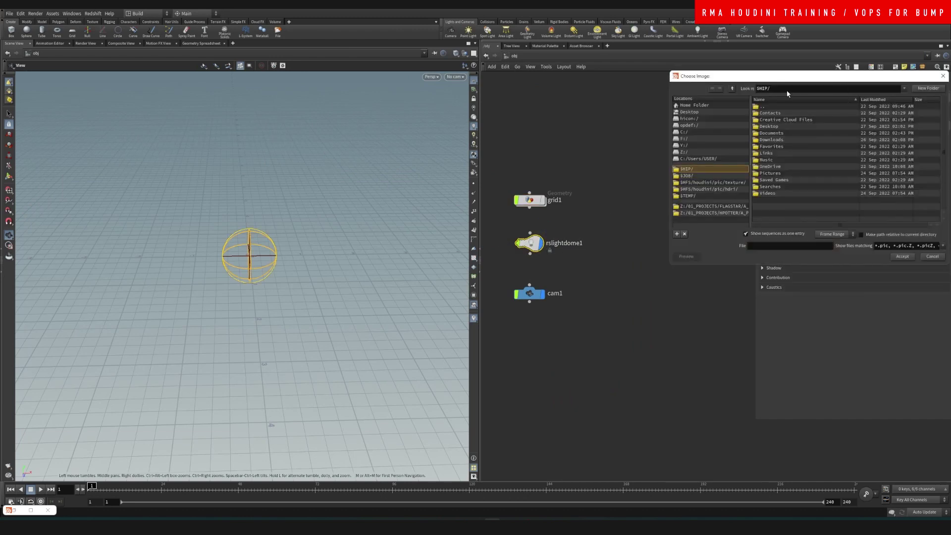
{"action": "left_click_drag", "start_coordinate": [779, 81], "coordinate": [347, 190]}
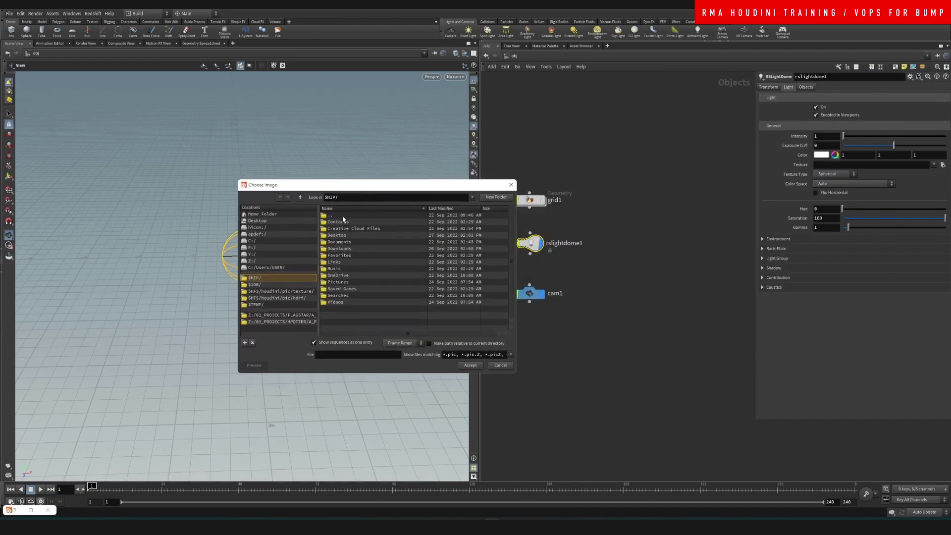
{"action": "double_click", "coordinate": [345, 217]}
{"action": "double_click", "coordinate": [344, 216]}
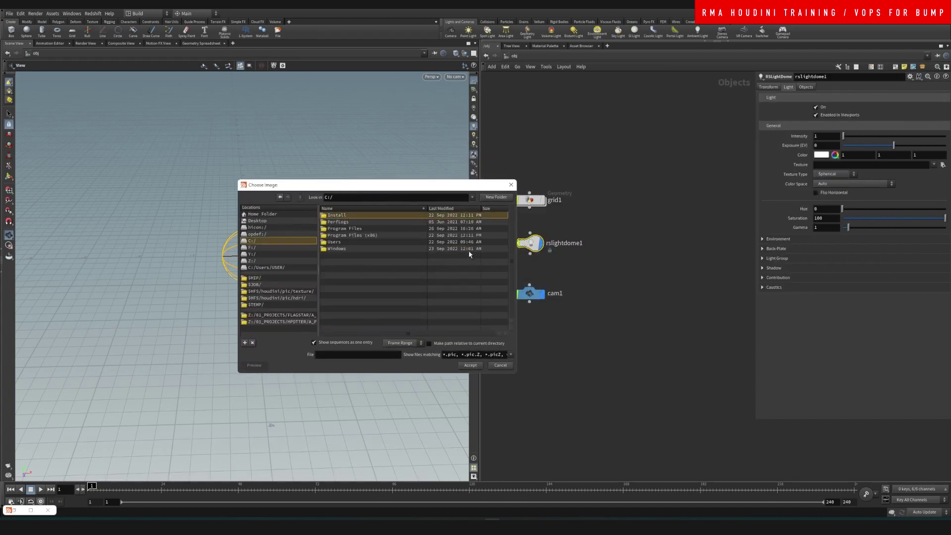
{"action": "left_click", "coordinate": [511, 185]}
Start saving the scene under a new name, using the HDNI_free project folder path copied from File Explorer as the location
{"action": "key", "text": "ctrl+shift+s"}
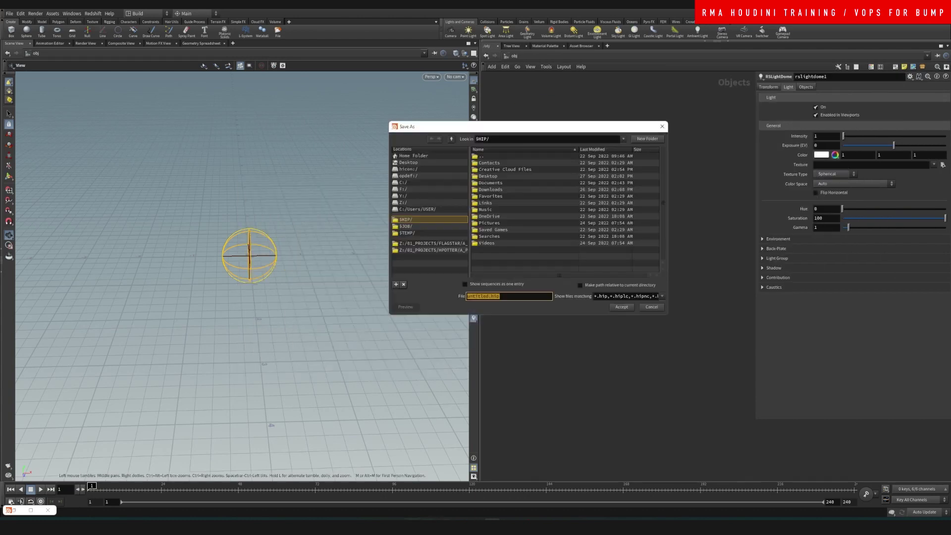
{"action": "left_click", "coordinate": [411, 525]}
{"action": "left_click", "coordinate": [367, 76]}
{"action": "key", "text": "ctrl+c"}
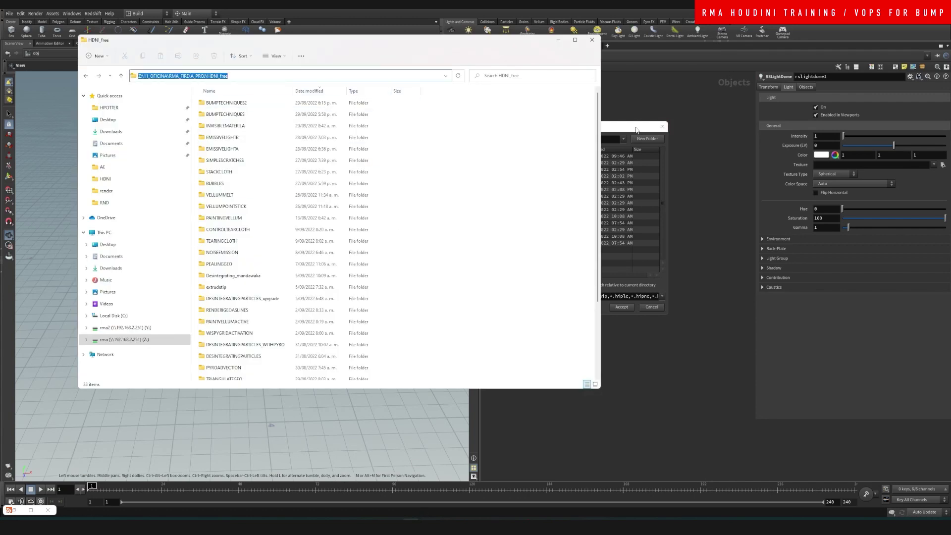
{"action": "left_click", "coordinate": [637, 130]}
{"action": "left_click_drag", "start_coordinate": [589, 139], "coordinate": [298, 74]}
{"action": "key", "text": "ctrl+v"}
{"action": "key", "text": "Return"}
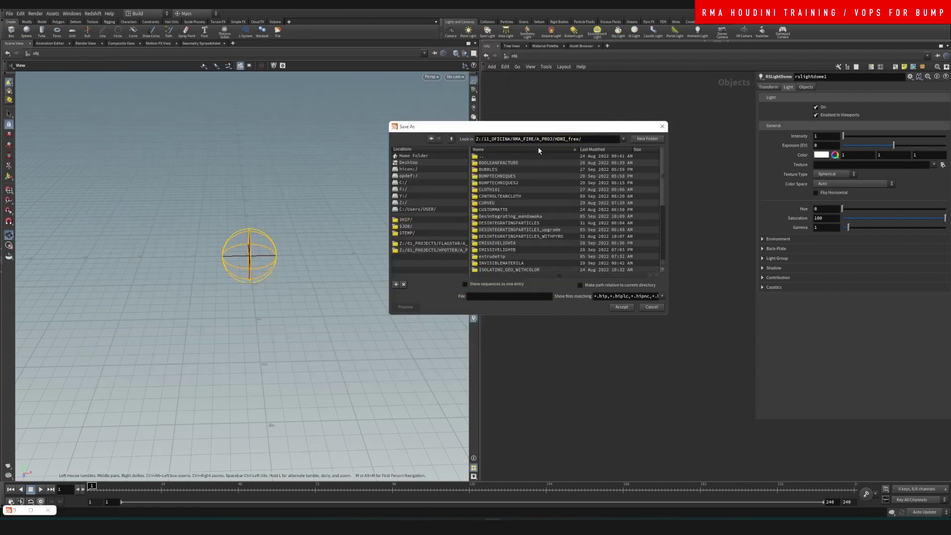
Save the scene in the BUMPTECHNIQUES2 folder as BUMPTECHNIQUES2.02.hip
{"action": "left_click", "coordinate": [592, 149]}
{"action": "double_click", "coordinate": [514, 163]}
{"action": "left_click", "coordinate": [515, 170]}
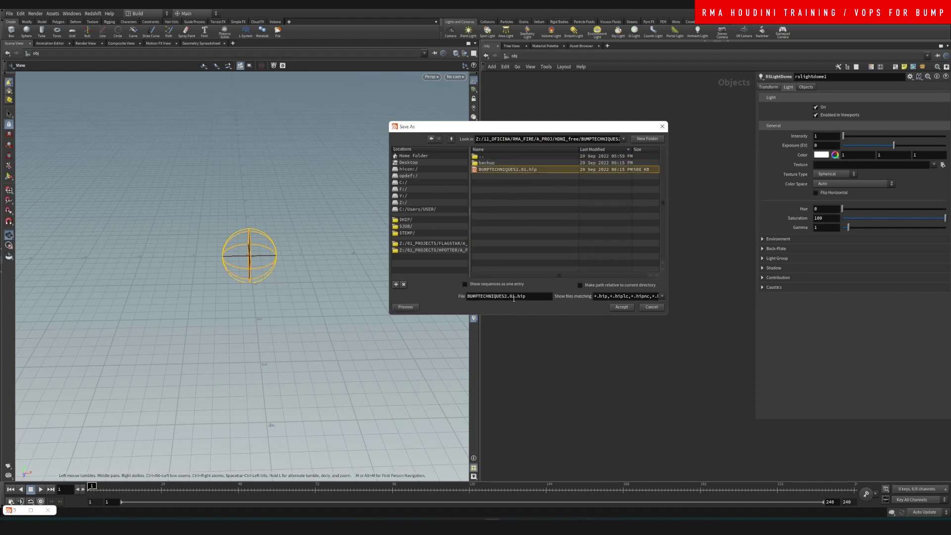
{"action": "left_click", "coordinate": [512, 297]}
{"action": "key", "text": "BackSpace"}
{"action": "type", "text": "2"}
{"action": "left_click", "coordinate": [622, 308]}
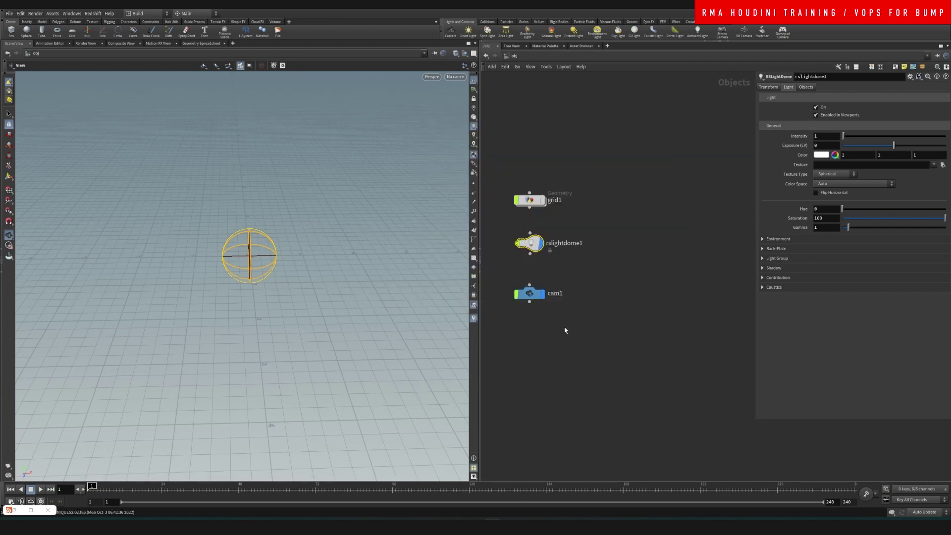
Start choosing a texture image for rslightdome1 and browse to the Z:/11_OFICINA/ folder
{"action": "left_click", "coordinate": [942, 164]}
{"action": "left_click", "coordinate": [366, 215]}
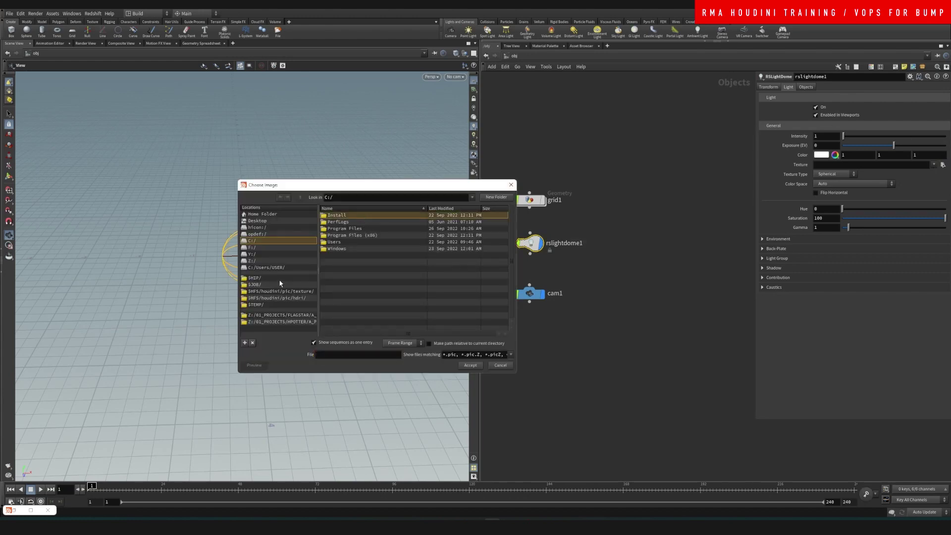
{"action": "left_click", "coordinate": [279, 277]}
{"action": "double_click", "coordinate": [365, 216]}
{"action": "double_click", "coordinate": [365, 216]}
{"action": "double_click", "coordinate": [369, 217]}
{"action": "double_click", "coordinate": [369, 217]}
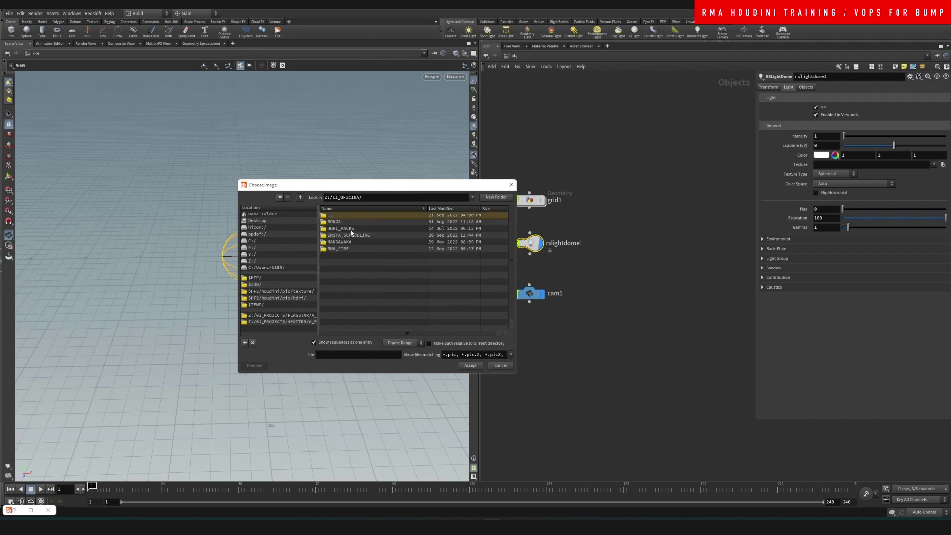
Assign an image from HDRI_PACKS/C_OUTPUT/PARKING_VOL1/HDRI as the dome light's texture, with sequences not shown as one entry
{"action": "double_click", "coordinate": [352, 229]}
{"action": "double_click", "coordinate": [359, 222]}
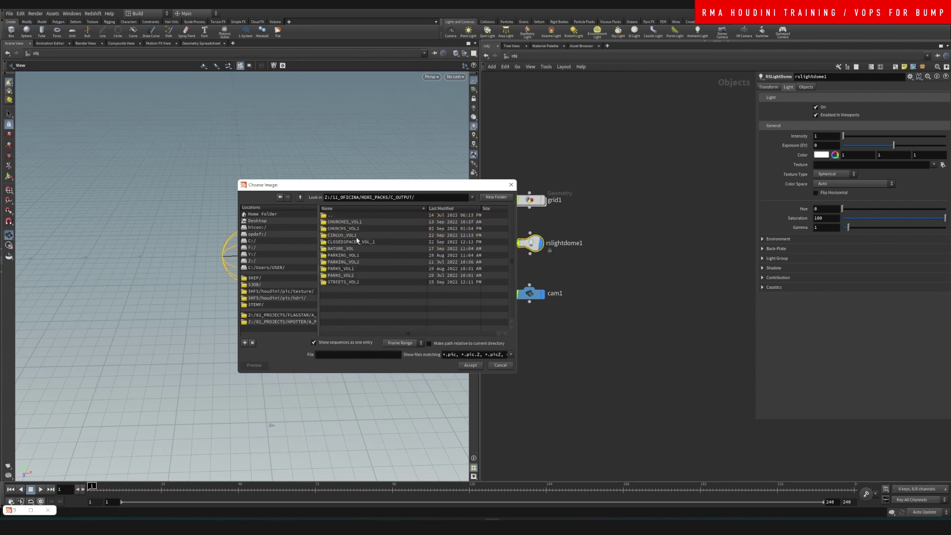
{"action": "double_click", "coordinate": [357, 256]}
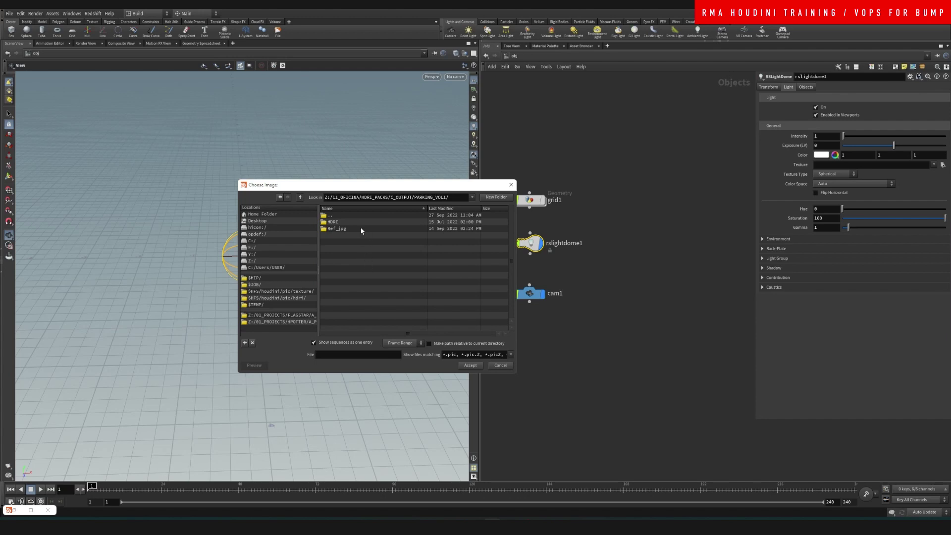
{"action": "double_click", "coordinate": [360, 222]}
{"action": "left_click", "coordinate": [316, 343]}
{"action": "double_click", "coordinate": [376, 267]}
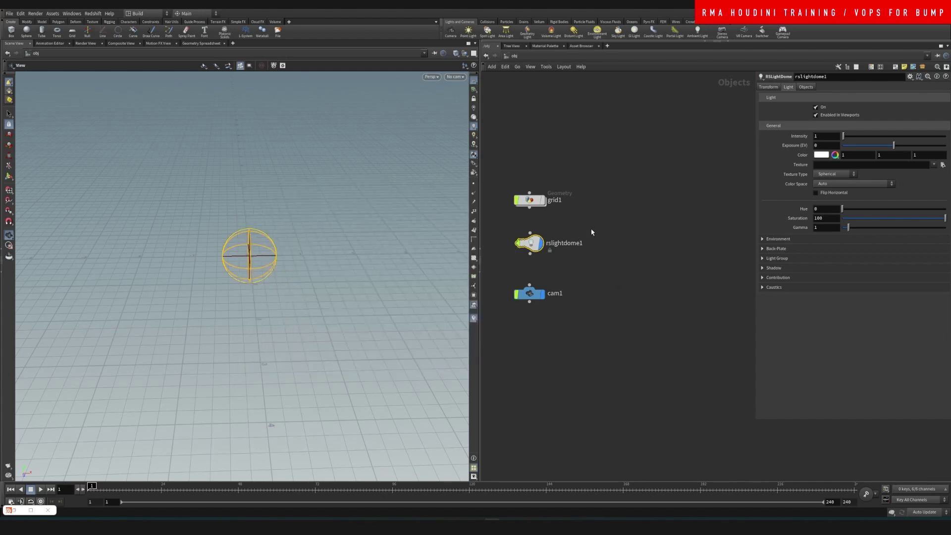
Disable rslightdome1 in viewports and turn off its environment background
{"action": "middle_click_drag", "start_coordinate": [610, 162], "coordinate": [601, 245]}
{"action": "left_click", "coordinate": [604, 212]}
{"action": "left_click_drag", "start_coordinate": [578, 304], "coordinate": [572, 314]}
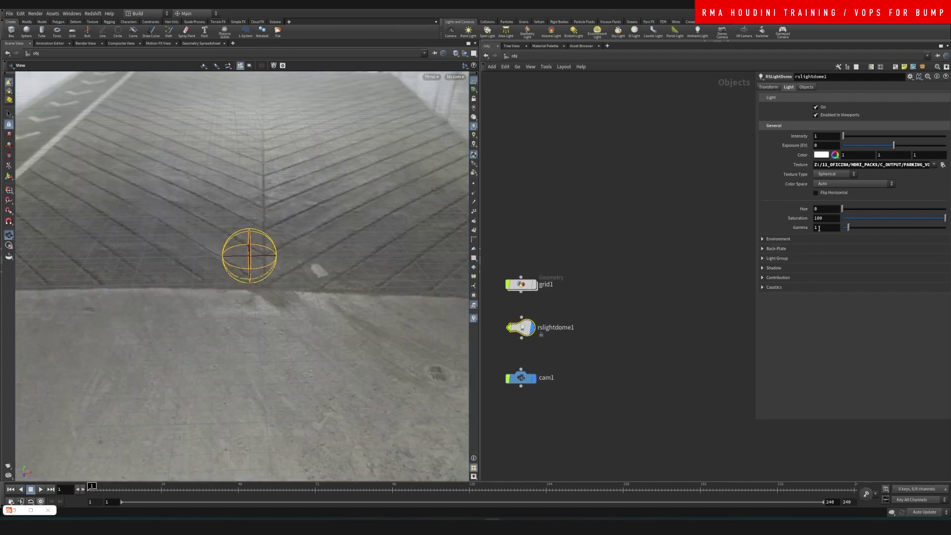
{"action": "left_click", "coordinate": [835, 116]}
{"action": "left_click", "coordinate": [778, 238]}
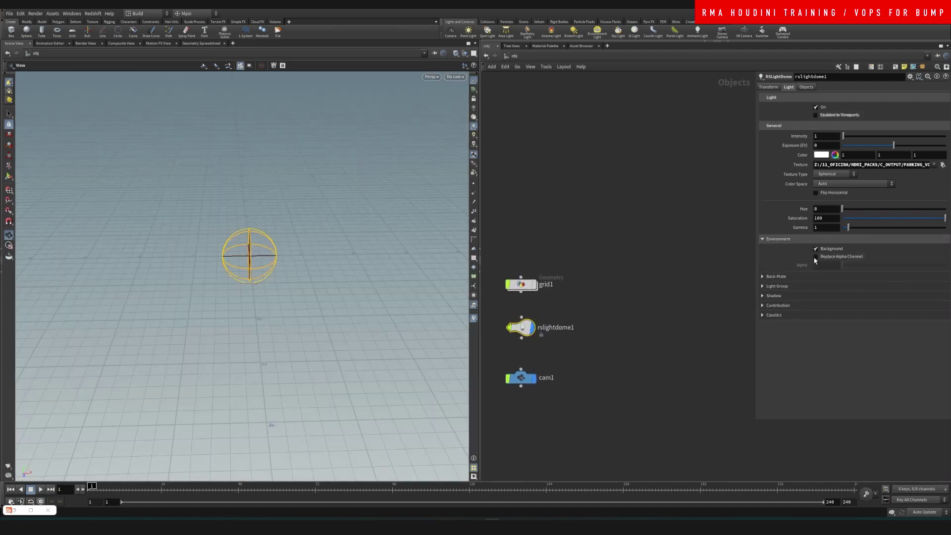
{"action": "left_click", "coordinate": [601, 266]}
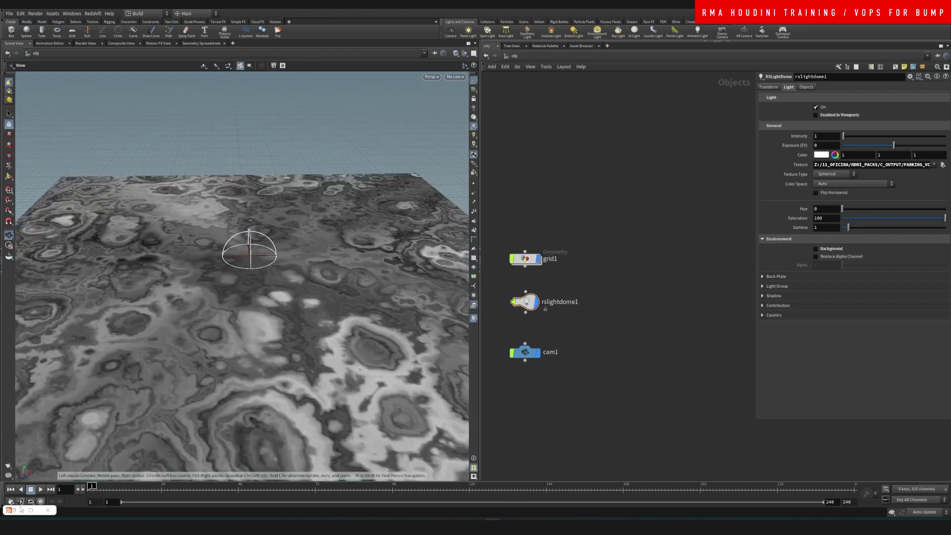
Bring up the Redshift Render View and start an interactive render of the noise pattern through cam1
{"action": "left_click", "coordinate": [10, 510]}
{"action": "left_click", "coordinate": [25, 508]}
{"action": "left_click", "coordinate": [17, 510]}
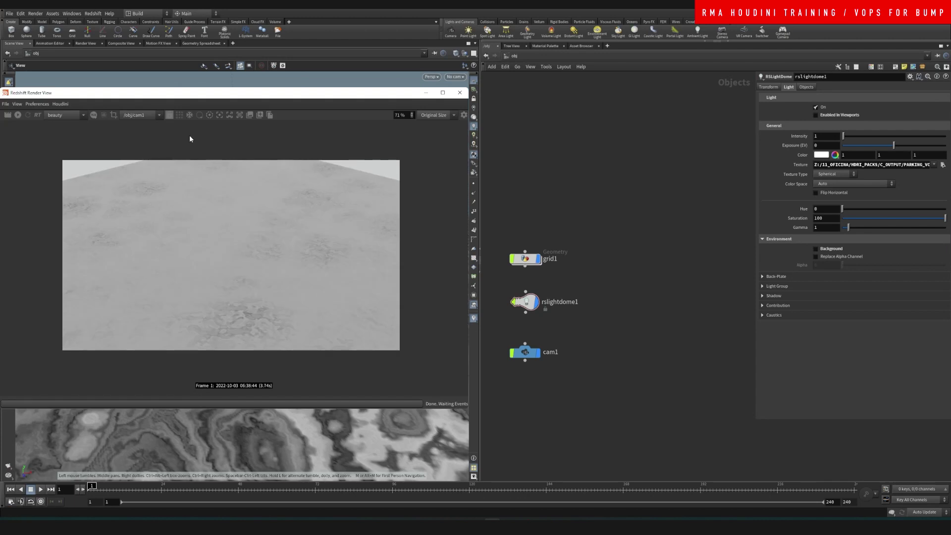
{"action": "left_click", "coordinate": [21, 115]}
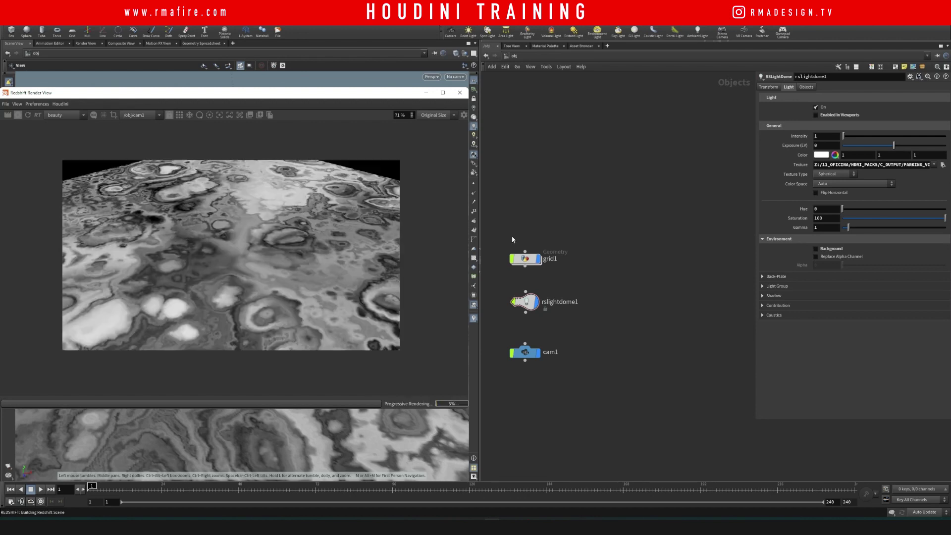
{"action": "left_click_drag", "start_coordinate": [359, 97], "coordinate": [331, 87]}
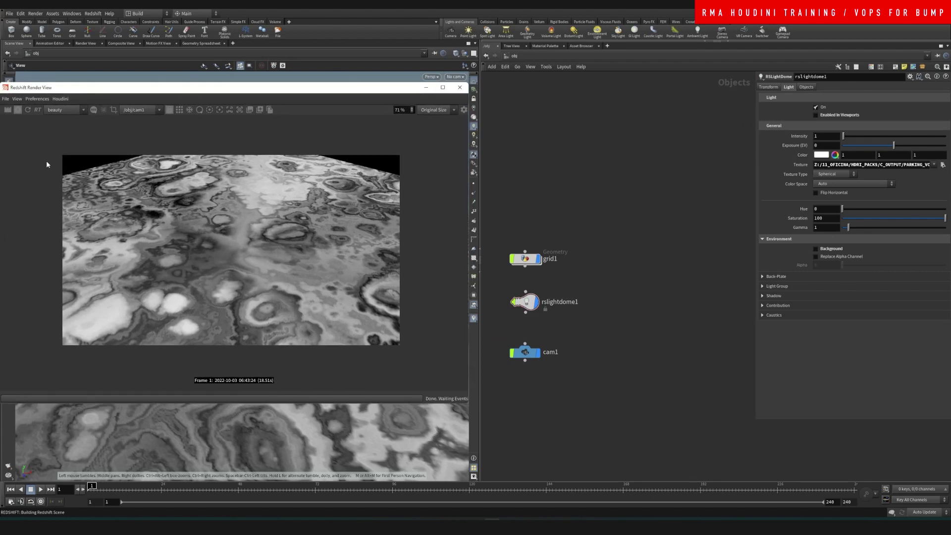
In the mat network, connect MaterialBlender1's output to redshift_material1's Surface and ParticleAttributeLookup1's outColor to the blender's blendColor1
{"action": "left_click", "coordinate": [526, 57]}
{"action": "left_click", "coordinate": [546, 86]}
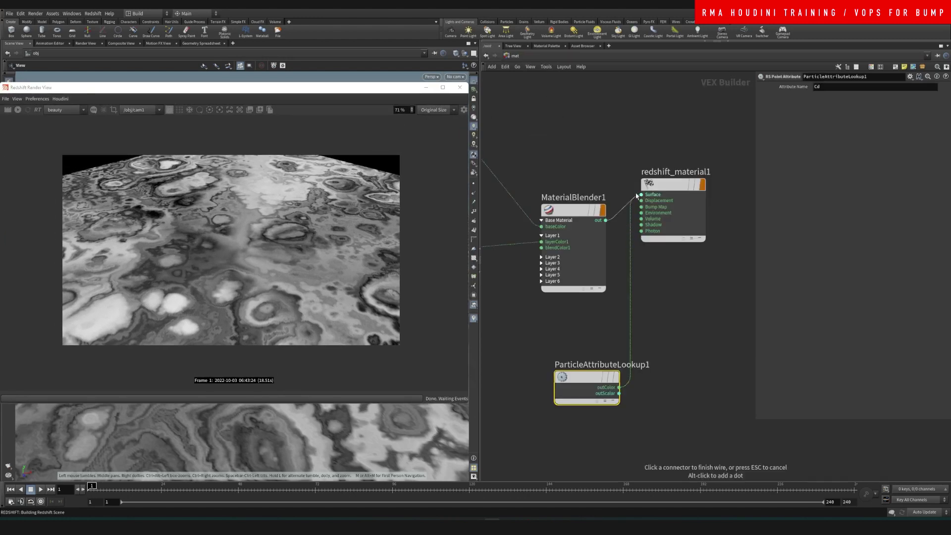
{"action": "key", "text": "h"}
{"action": "left_click_drag", "start_coordinate": [653, 302], "coordinate": [559, 329]}
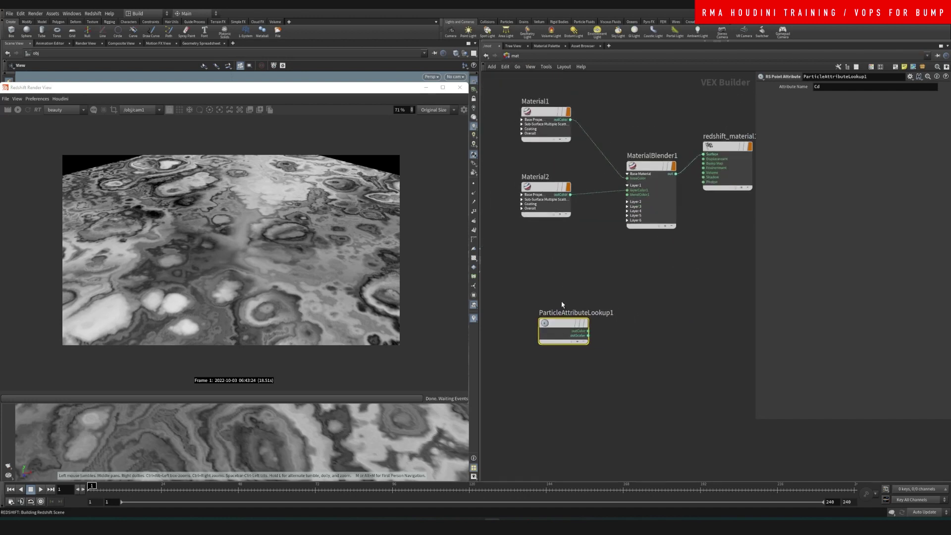
{"action": "left_click_drag", "start_coordinate": [626, 201], "coordinate": [588, 331]}
{"action": "key", "text": "h"}
Try the Gold preset on Material1 and replace it with the Plastic preset
{"action": "left_click", "coordinate": [550, 186]}
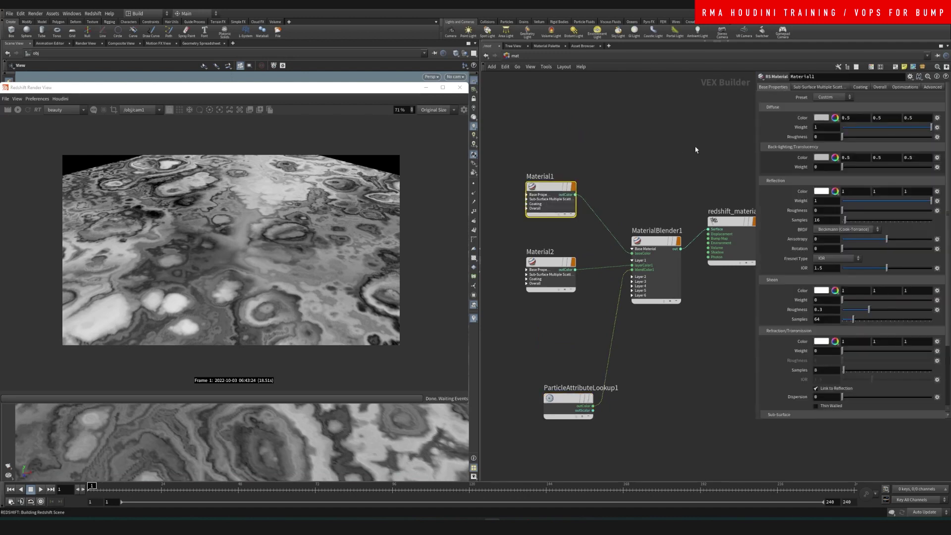
{"action": "left_click", "coordinate": [827, 98]}
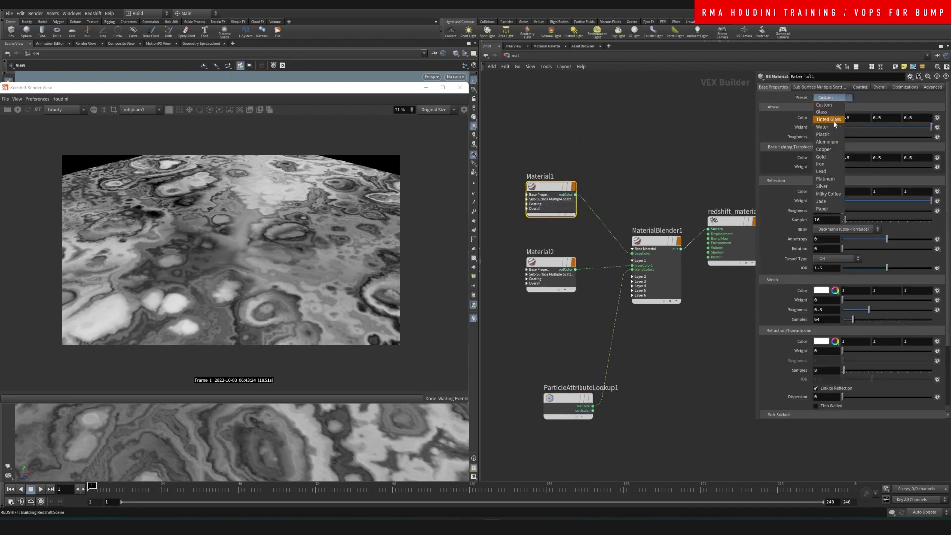
{"action": "left_click", "coordinate": [830, 158]}
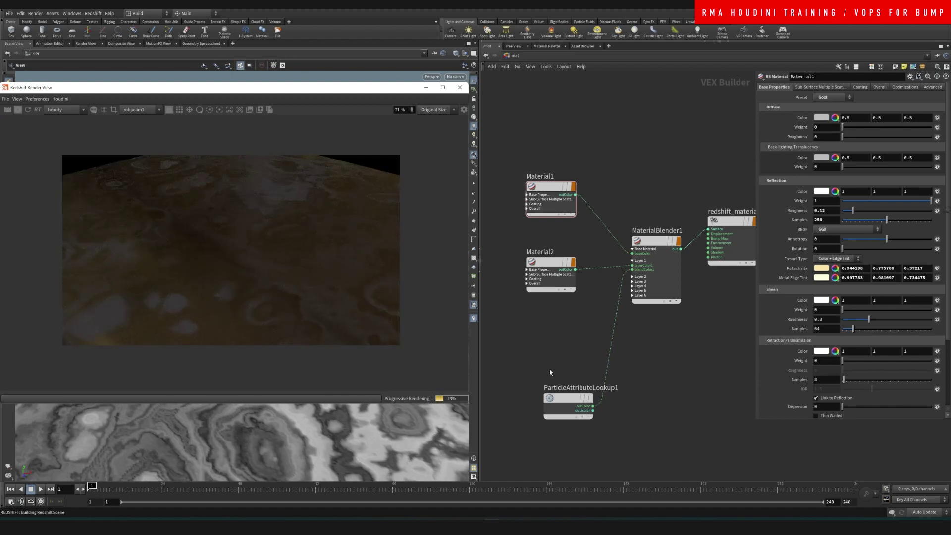
{"action": "middle_click_drag", "start_coordinate": [541, 371], "coordinate": [534, 359]}
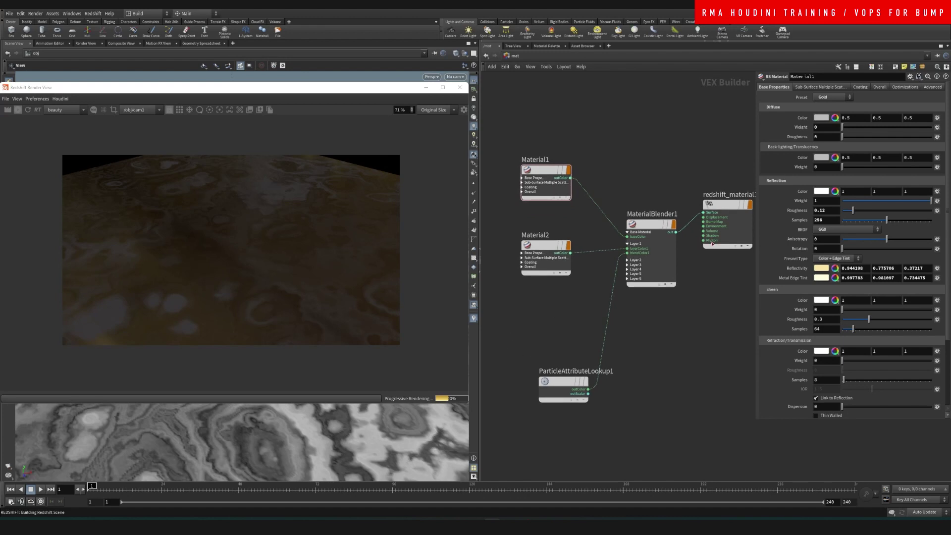
{"action": "left_click", "coordinate": [831, 98]}
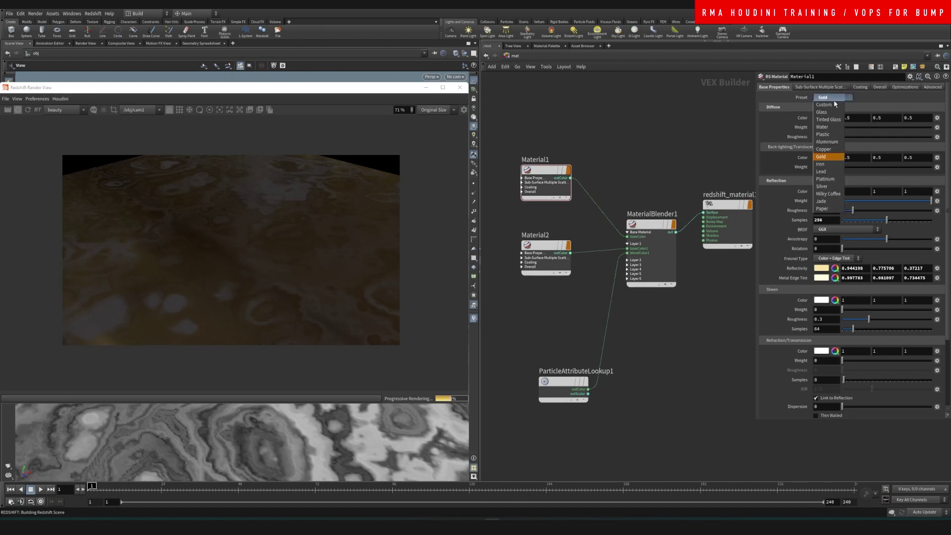
{"action": "left_click", "coordinate": [830, 136]}
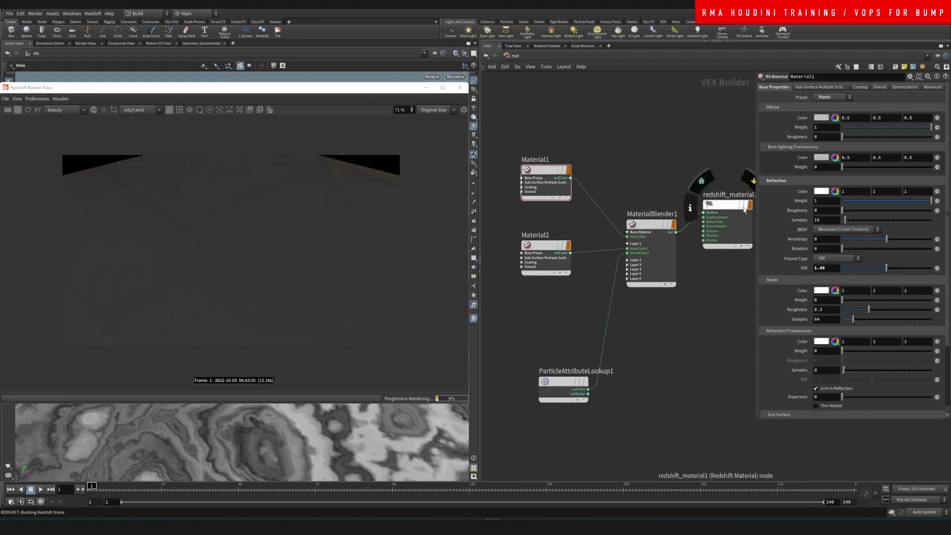
Set Material1's diffuse color to orange (1, 0.5, 0)
{"action": "left_click", "coordinate": [821, 118]}
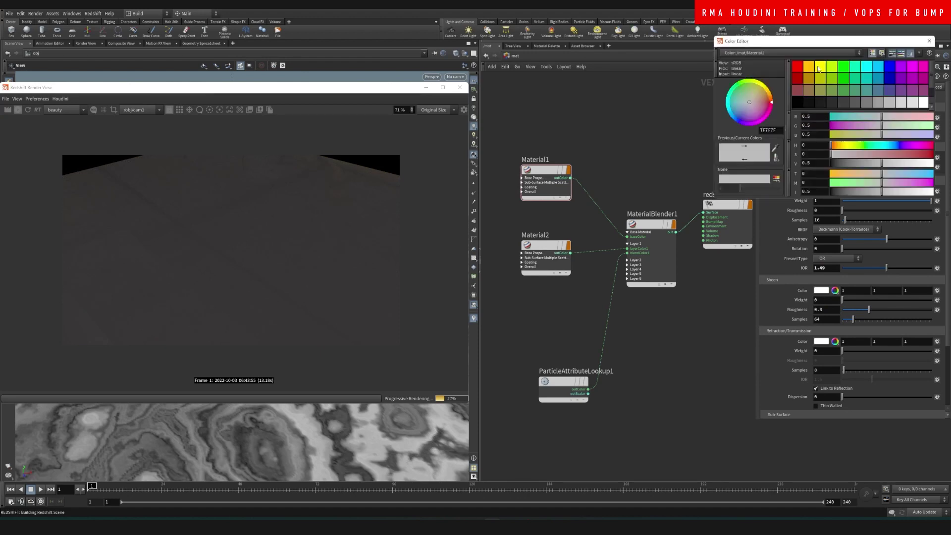
{"action": "left_click", "coordinate": [814, 67]}
{"action": "left_click", "coordinate": [929, 41]}
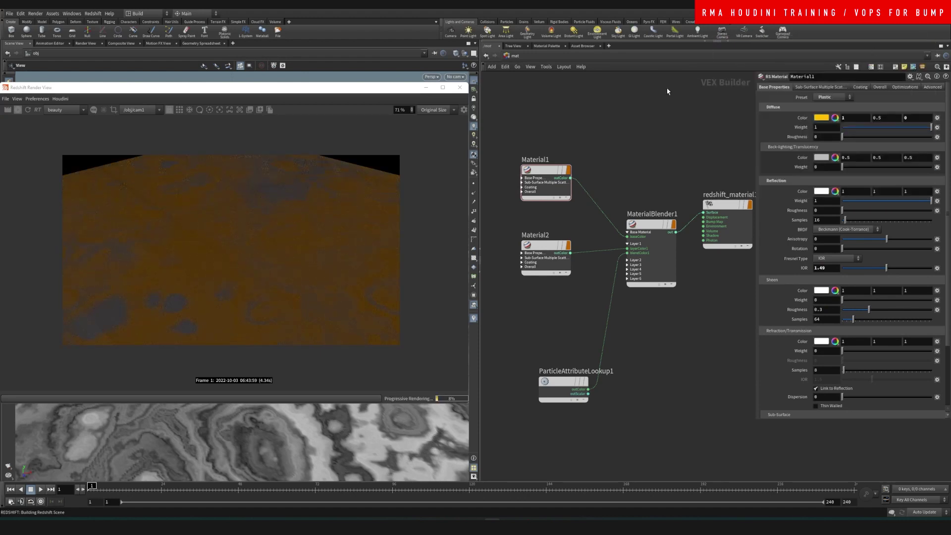
Return to the obj network and set rslightdome1's intensity to 3
{"action": "left_click", "coordinate": [541, 56]}
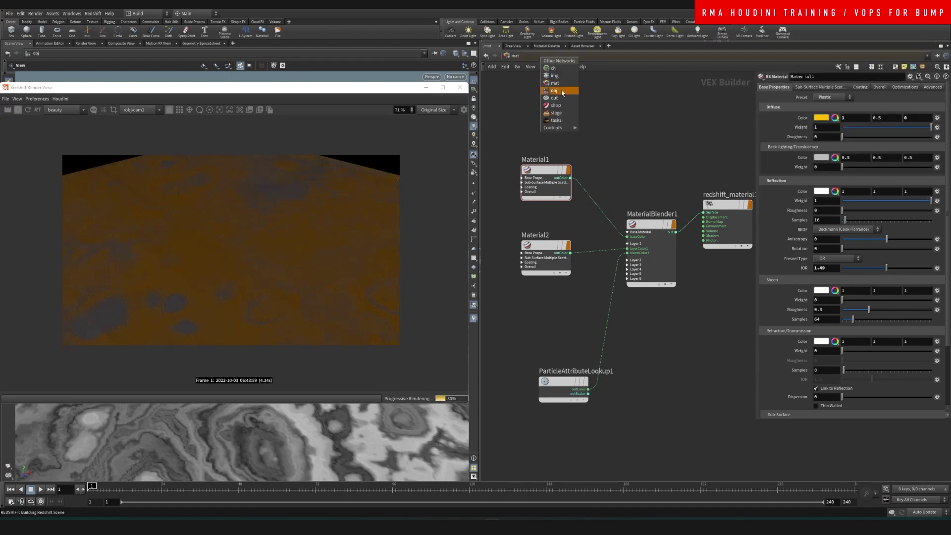
{"action": "left_click", "coordinate": [562, 92]}
{"action": "left_click_drag", "start_coordinate": [821, 137], "coordinate": [774, 140]}
{"action": "type", "text": "3"}
{"action": "key", "text": "Return"}
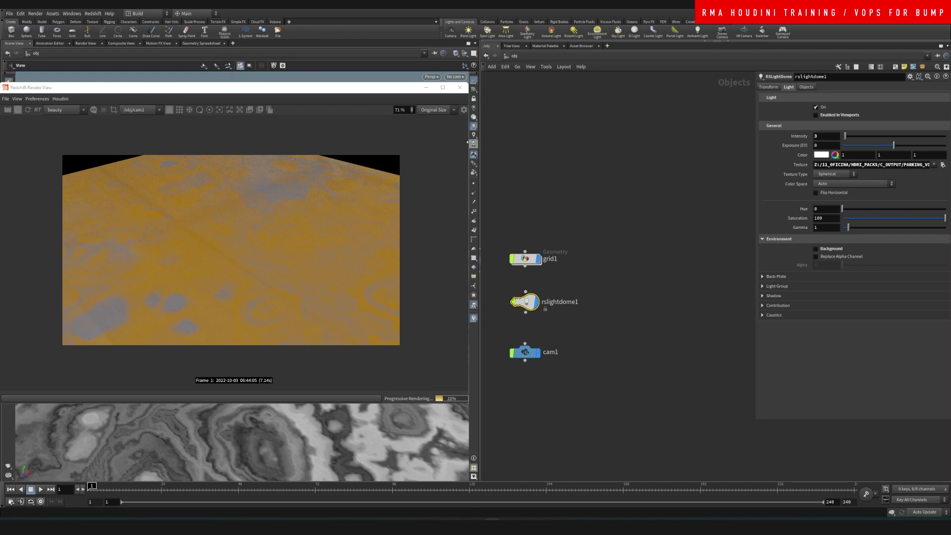
Inside grid1, raise the first noise's Roughness on attribvop1 to about 0.888, minimizing the render window to see the pattern
{"action": "double_click", "coordinate": [526, 258]}
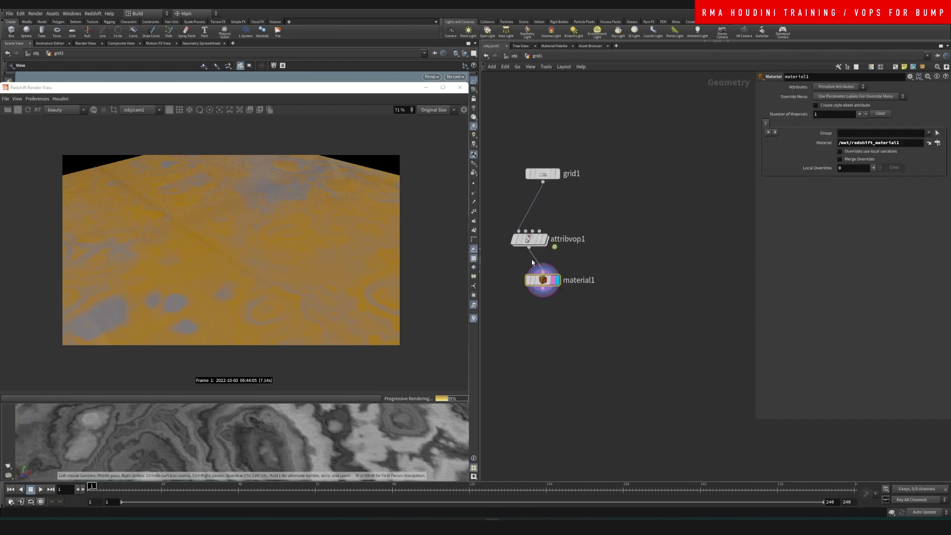
{"action": "left_click", "coordinate": [574, 239]}
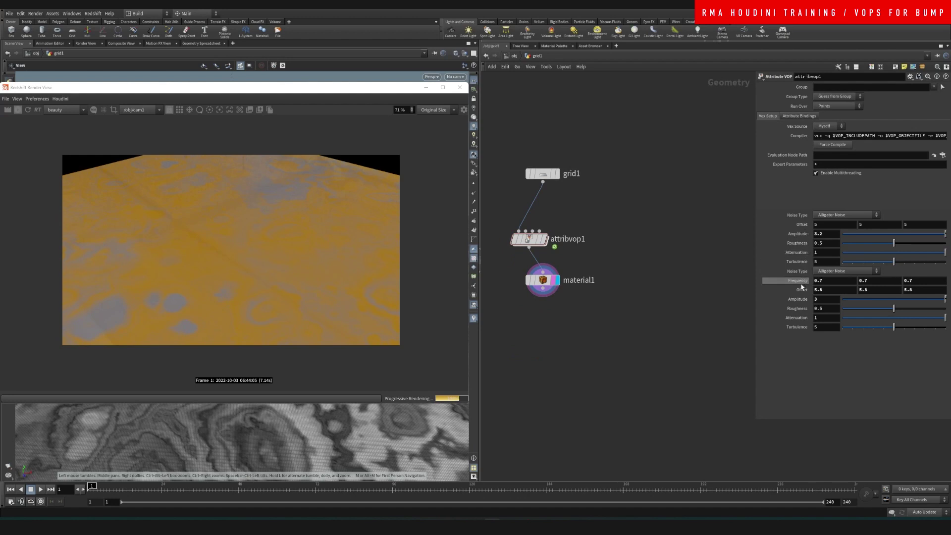
{"action": "left_click_drag", "start_coordinate": [894, 243], "coordinate": [912, 244]}
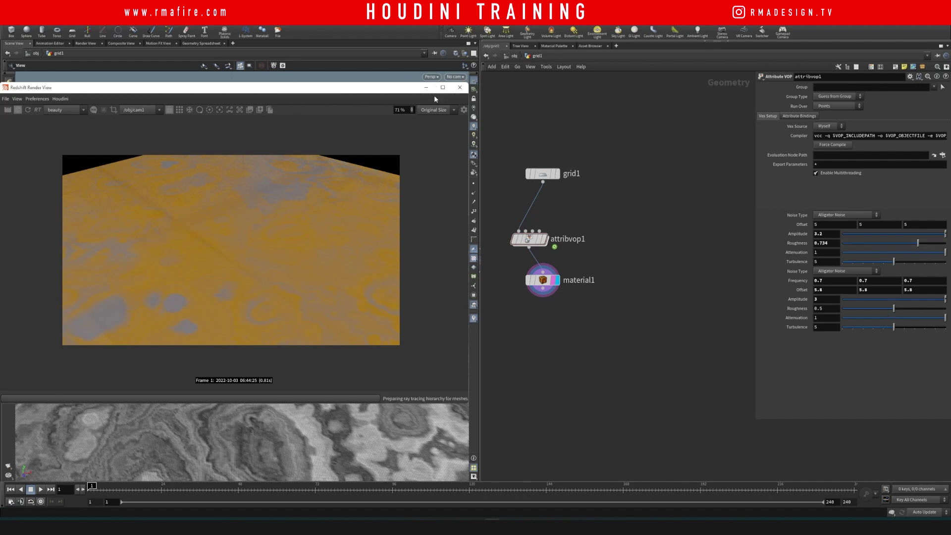
{"action": "left_click", "coordinate": [566, 118]}
{"action": "left_click", "coordinate": [426, 88]}
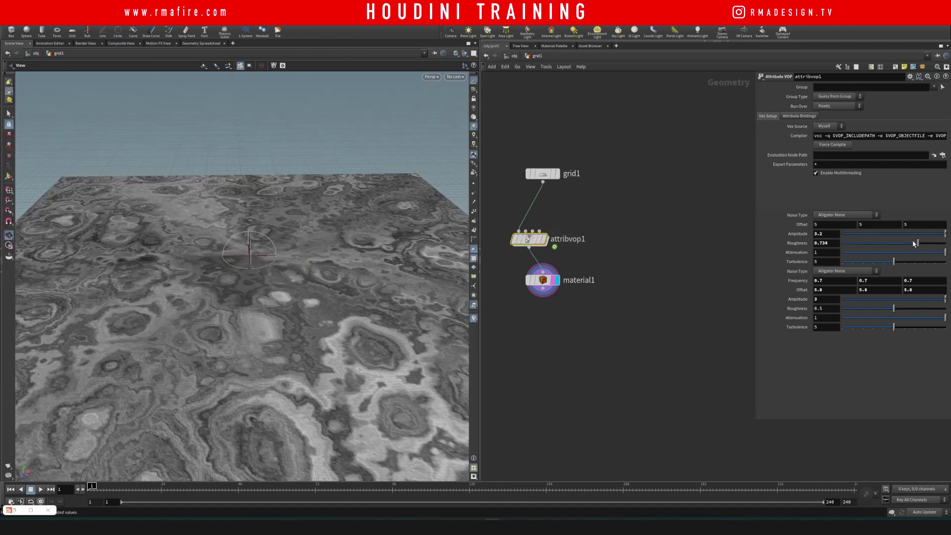
{"action": "left_click_drag", "start_coordinate": [914, 245], "coordinate": [940, 243]}
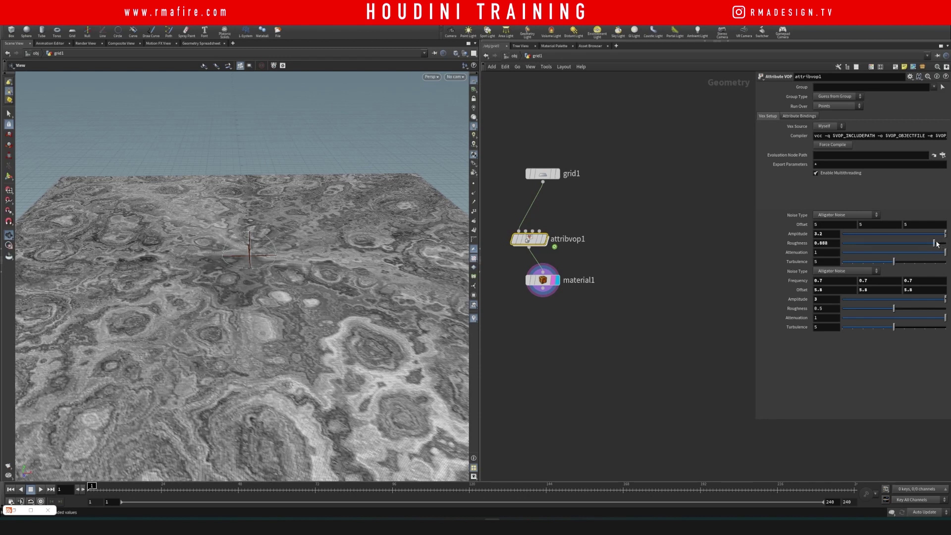
In the mat network, insert an RS Ramp on the wire between ParticleAttributeLookup1 and MaterialBlender1's blendColor1 and place it beside the lookup node
{"action": "left_click", "coordinate": [514, 56]}
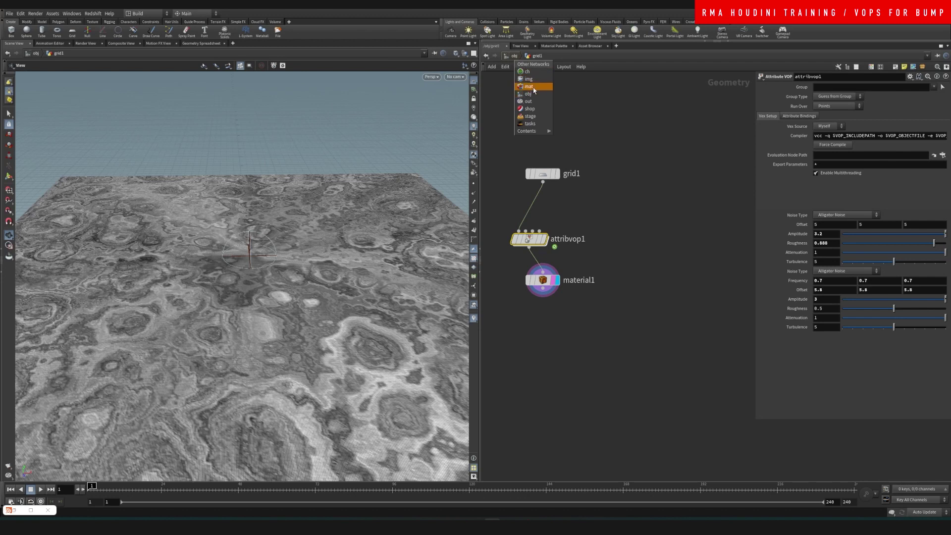
{"action": "left_click", "coordinate": [533, 89]}
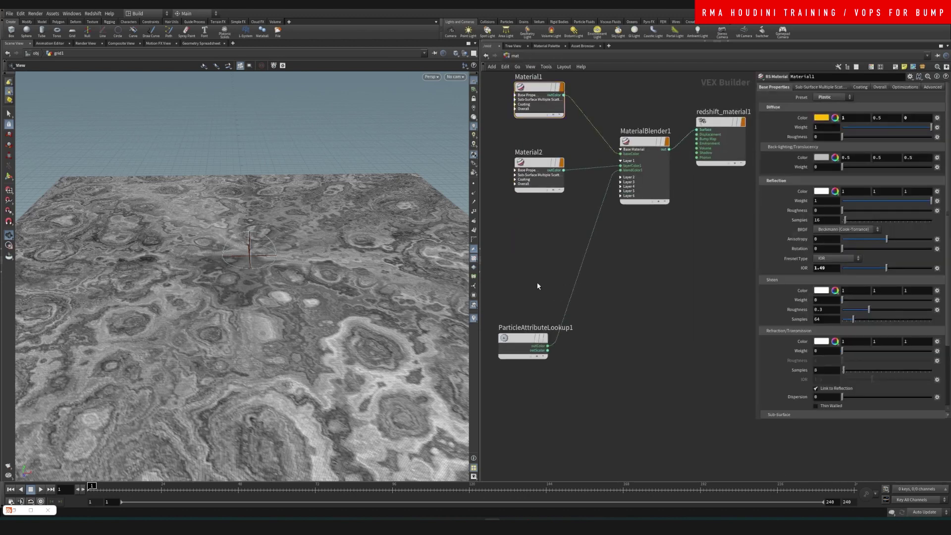
{"action": "key", "text": "Tab"}
{"action": "type", "text": "bump"}
{"action": "key", "text": "Escape"}
{"action": "key", "text": "Tab"}
{"action": "type", "text": "ramp"}
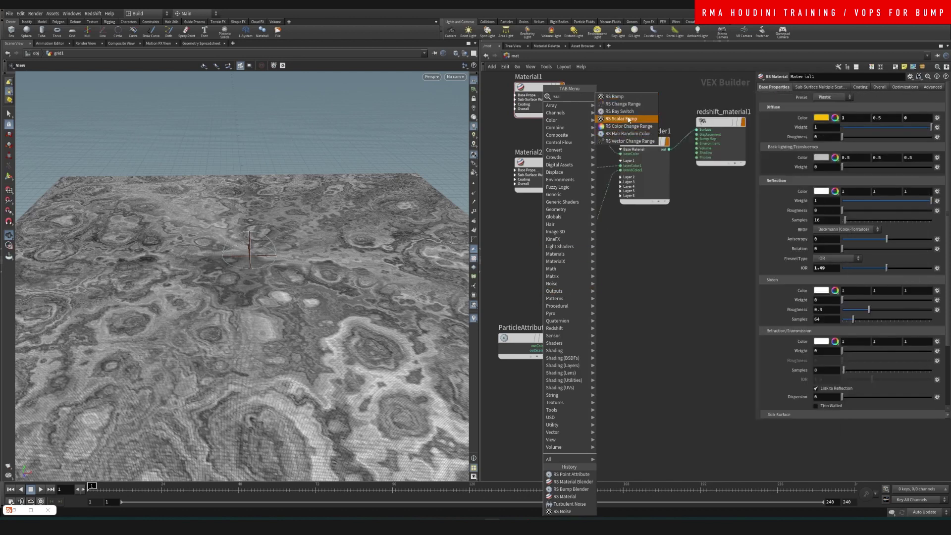
{"action": "left_click", "coordinate": [632, 96]}
{"action": "left_click", "coordinate": [574, 289]}
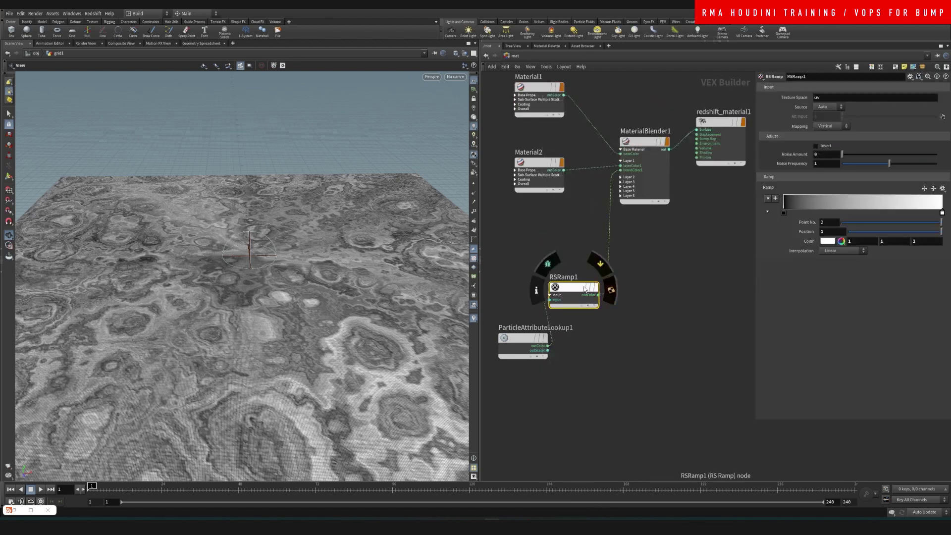
{"action": "left_click_drag", "start_coordinate": [574, 293], "coordinate": [608, 338]}
Restore the Redshift Render View and set Material1's diffuse color to magenta (1, 0, 1)
{"action": "left_click", "coordinate": [14, 510]}
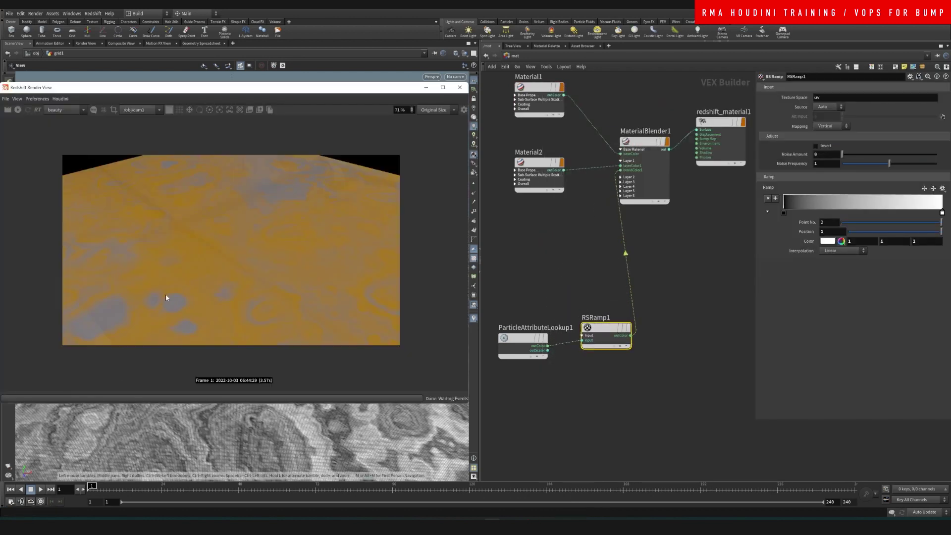
{"action": "left_click", "coordinate": [540, 94]}
{"action": "left_click", "coordinate": [825, 120]}
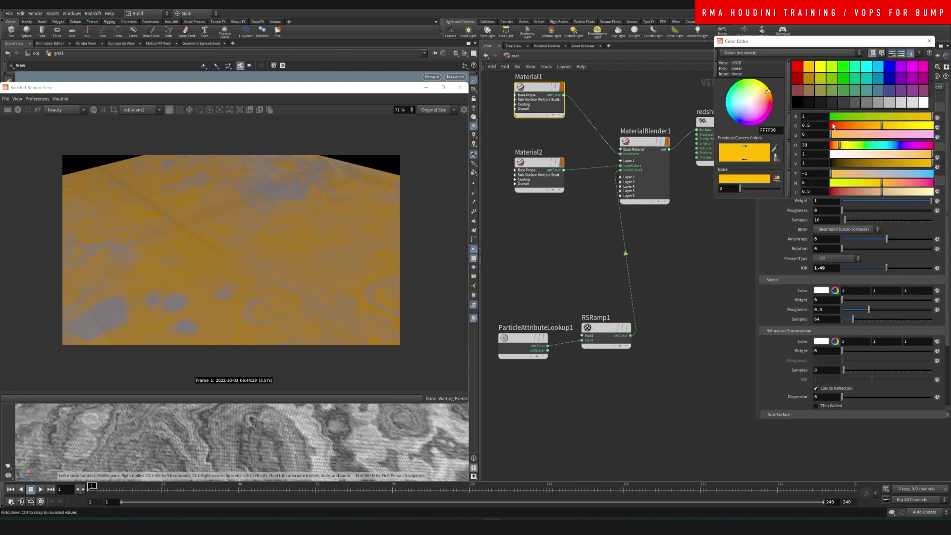
{"action": "left_click", "coordinate": [911, 67]}
{"action": "left_click", "coordinate": [929, 41]}
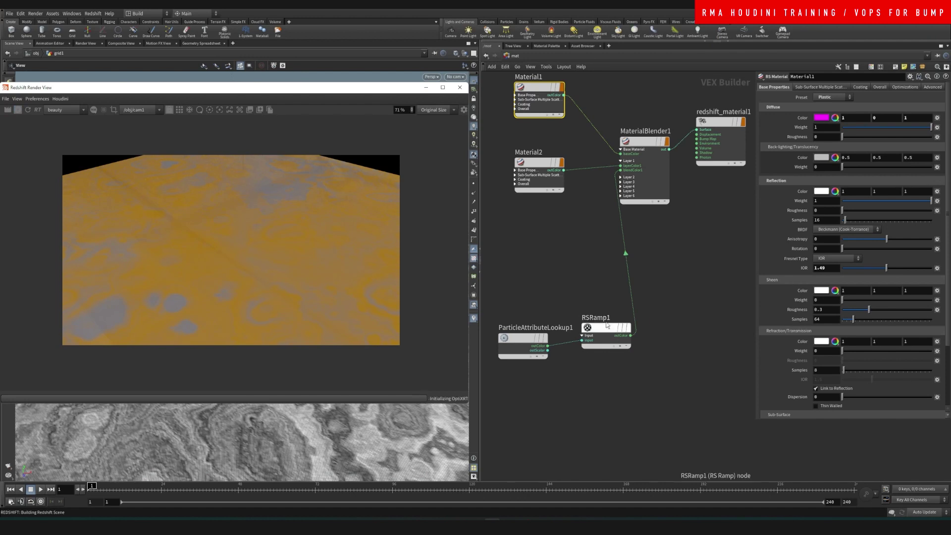
Align RSRamp1 with the lookup node and move its black ramp point to position about 0.576
{"action": "left_click_drag", "start_coordinate": [604, 331], "coordinate": [612, 339]}
{"action": "left_click_drag", "start_coordinate": [595, 282], "coordinate": [631, 389]}
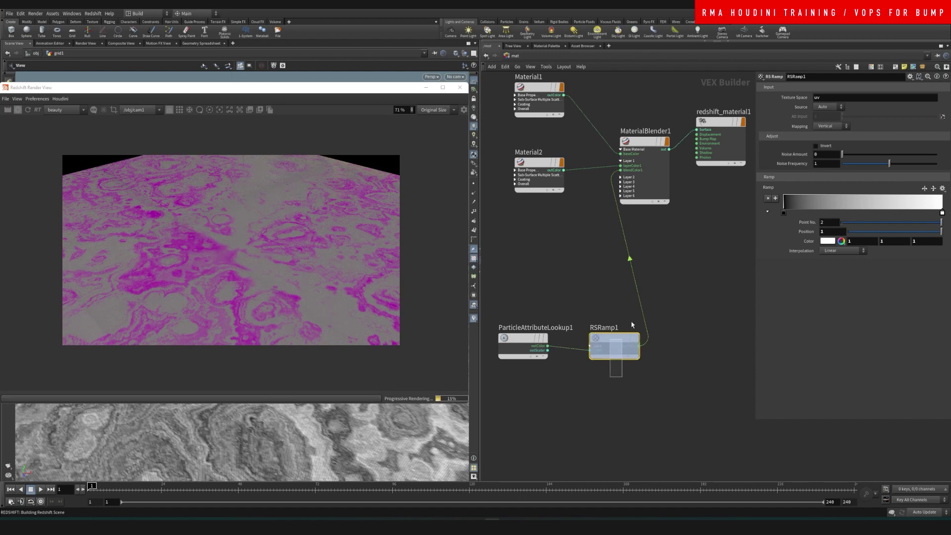
{"action": "left_click_drag", "start_coordinate": [786, 214], "coordinate": [875, 206]}
Add an RS Noise node beside Material2 and preview it by wiring its outColor into redshift_material1's Surface
{"action": "middle_click_drag", "start_coordinate": [558, 282], "coordinate": [619, 360]}
{"action": "scroll", "coordinate": [605, 324], "scroll_direction": "down", "scroll_amount": 2}
{"action": "middle_click_drag", "start_coordinate": [605, 324], "coordinate": [575, 307]}
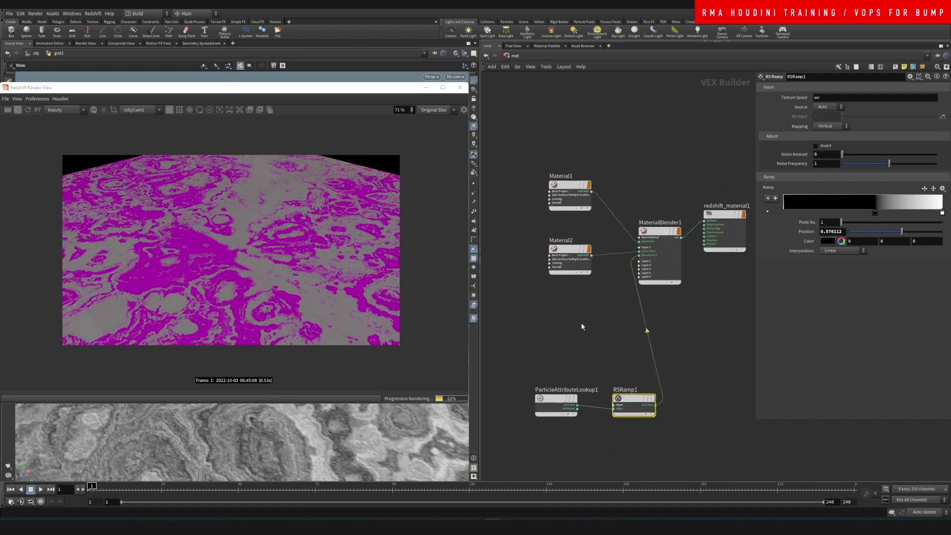
{"action": "scroll", "coordinate": [581, 323], "scroll_direction": "up", "scroll_amount": 1}
{"action": "left_click_drag", "start_coordinate": [568, 244], "coordinate": [557, 250]}
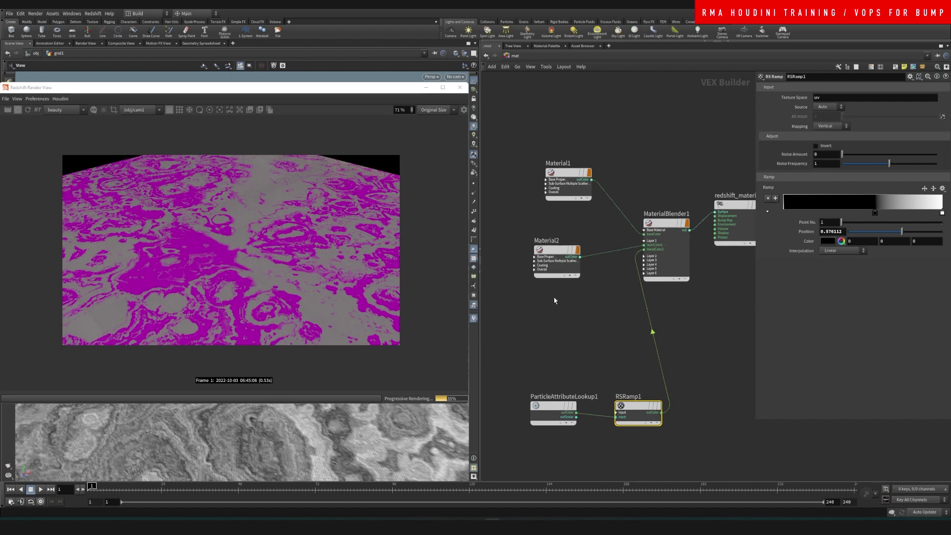
{"action": "middle_click_drag", "start_coordinate": [556, 306], "coordinate": [595, 325]}
{"action": "scroll", "coordinate": [558, 299], "scroll_direction": "up", "scroll_amount": 2}
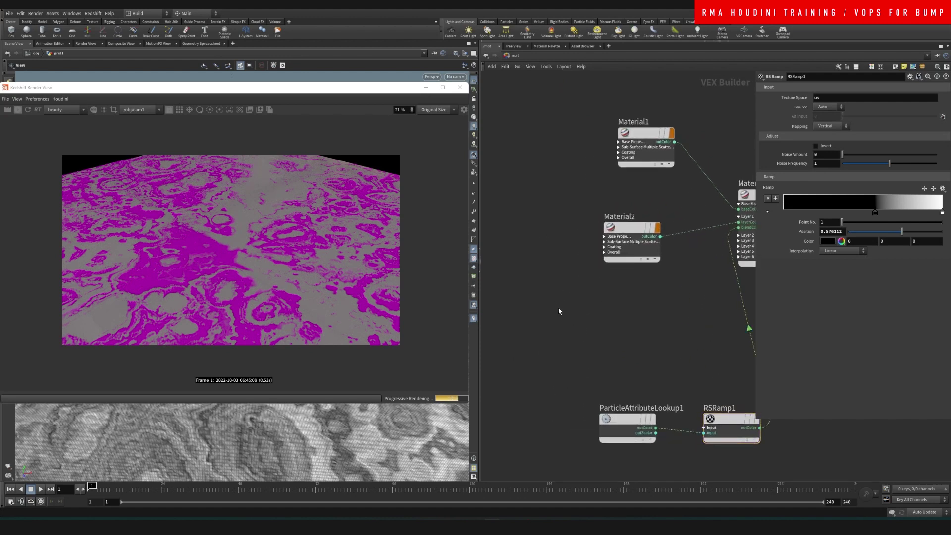
{"action": "key", "text": "Tab"}
{"action": "type", "text": "rsnoi"}
{"action": "key", "text": "Return"}
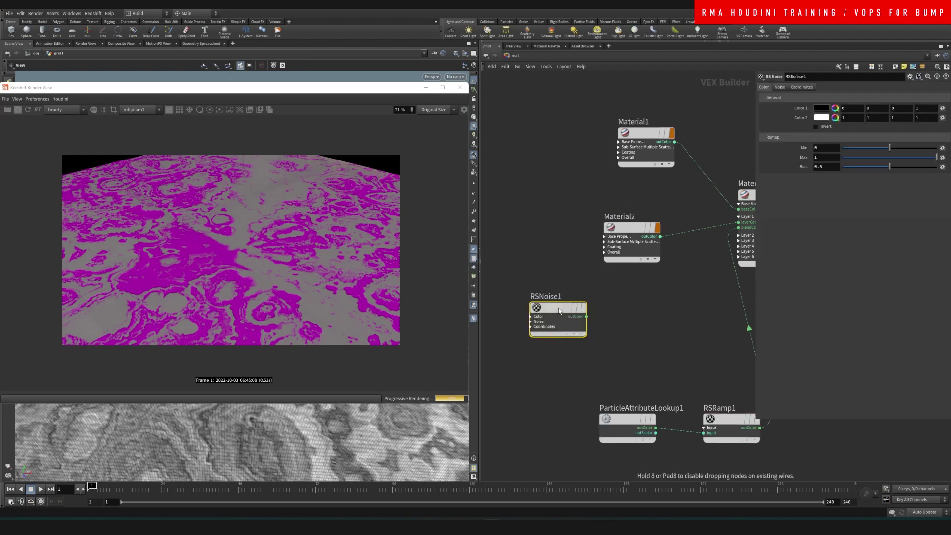
{"action": "scroll", "coordinate": [577, 304], "scroll_direction": "down", "scroll_amount": 4}
{"action": "left_click_drag", "start_coordinate": [640, 270], "coordinate": [549, 313]}
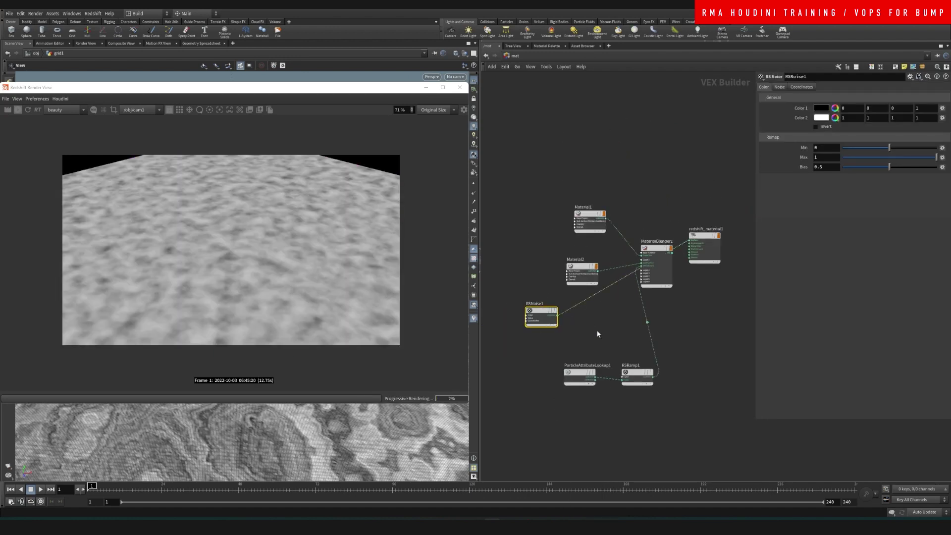
Adjust RSNoise1's fractal noise to Frequency Scale 3.54 and Amplitude Gain -0.24
{"action": "scroll", "coordinate": [594, 335], "scroll_direction": "up", "scroll_amount": 2}
{"action": "left_click", "coordinate": [779, 86]}
{"action": "left_click", "coordinate": [826, 137]}
{"action": "type", "text": ".1"}
{"action": "key", "text": "Return"}
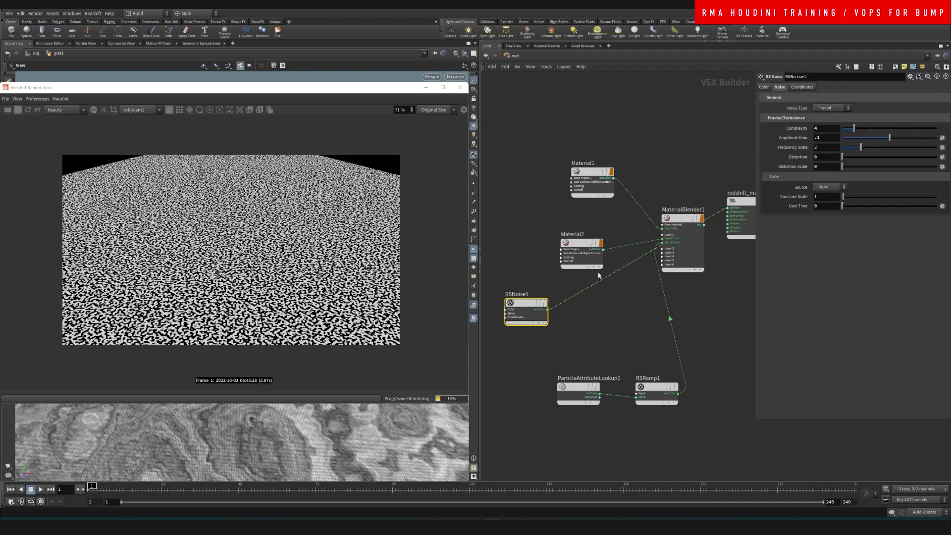
{"action": "middle_click_drag", "start_coordinate": [591, 324], "coordinate": [605, 313]}
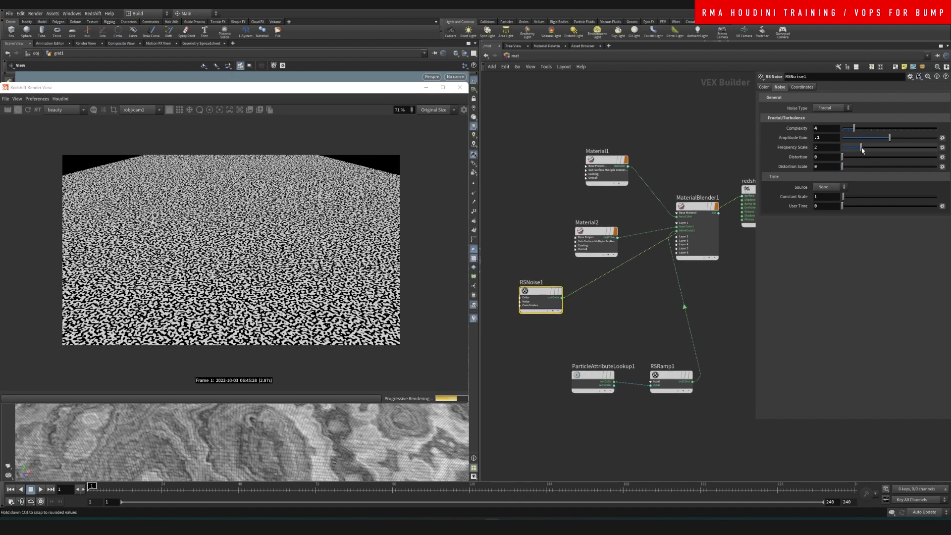
{"action": "left_click_drag", "start_coordinate": [861, 147], "coordinate": [884, 144]}
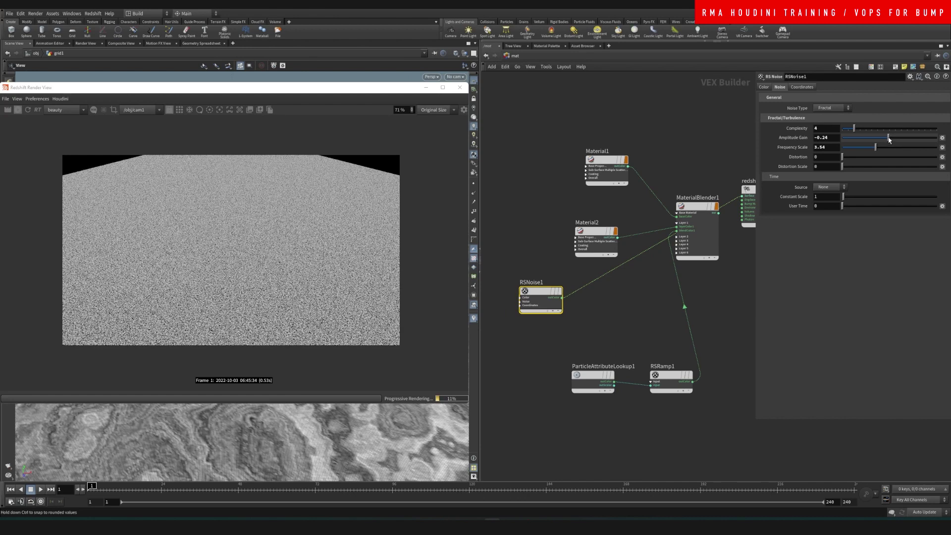
Move RSNoise1 aside, expand Material2's Overall inputs, and add an RS Bump Map node between them
{"action": "middle_click_drag", "start_coordinate": [622, 278], "coordinate": [643, 275]}
{"action": "left_click_drag", "start_coordinate": [563, 289], "coordinate": [512, 306]}
{"action": "scroll", "coordinate": [560, 261], "scroll_direction": "up", "scroll_amount": 4}
{"action": "left_click_drag", "start_coordinate": [617, 219], "coordinate": [551, 200]}
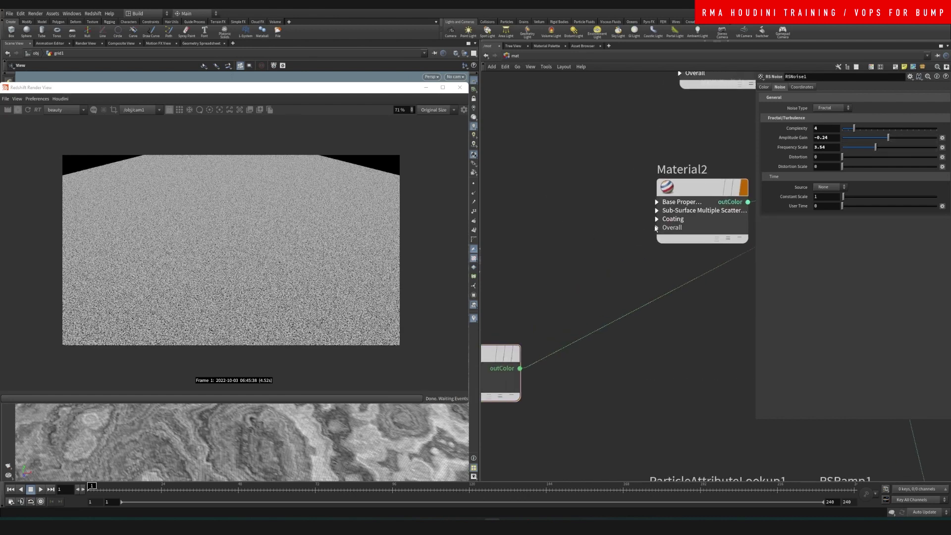
{"action": "left_click", "coordinate": [656, 228]}
{"action": "scroll", "coordinate": [567, 250], "scroll_direction": "down", "scroll_amount": 3}
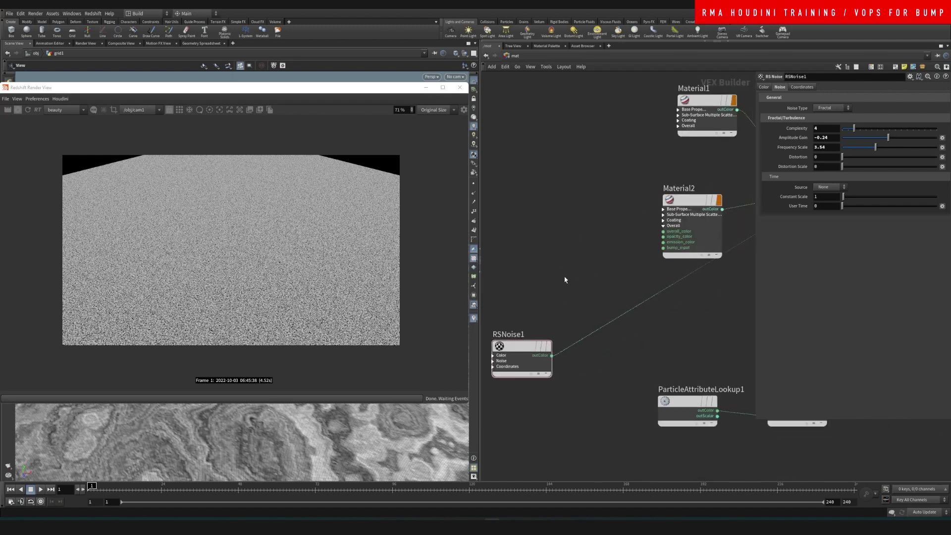
{"action": "key", "text": "Tab"}
{"action": "type", "text": "rsbump"}
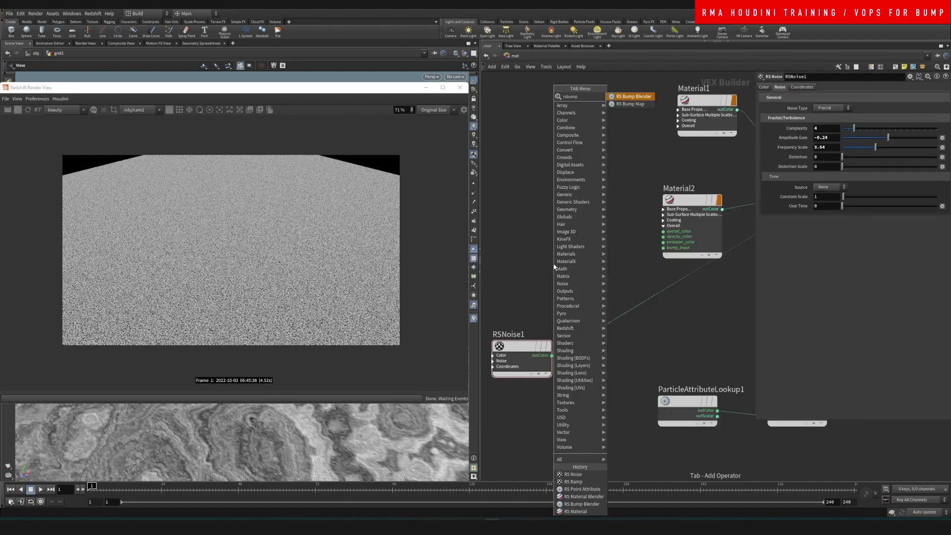
{"action": "key", "text": "Down"}
{"action": "key", "text": "Return"}
{"action": "left_click", "coordinate": [554, 268]}
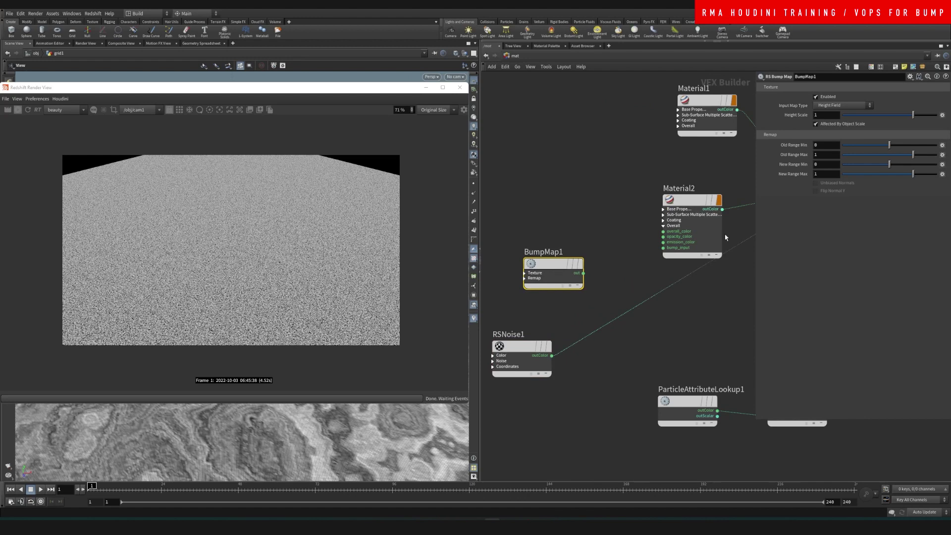
Connect BumpMap1's output to Material2's bump_input and RSNoise1's outColor to BumpMap1's texture input
{"action": "scroll", "coordinate": [623, 271], "scroll_direction": "up", "scroll_amount": 2}
{"action": "left_click_drag", "start_coordinate": [671, 246], "coordinate": [571, 276]}
{"action": "middle_click_drag", "start_coordinate": [571, 276], "coordinate": [628, 248]}
{"action": "left_click_drag", "start_coordinate": [595, 238], "coordinate": [589, 351]}
{"action": "left_click", "coordinate": [589, 233]}
{"action": "mouse_move", "coordinate": [571, 340]}
Reconnect MaterialBlender1's output to redshift_material1's Surface
{"action": "scroll", "coordinate": [555, 277], "scroll_direction": "down", "scroll_amount": 3}
{"action": "middle_click_drag", "start_coordinate": [646, 289], "coordinate": [550, 329]}
{"action": "scroll", "coordinate": [685, 241], "scroll_direction": "up", "scroll_amount": 3}
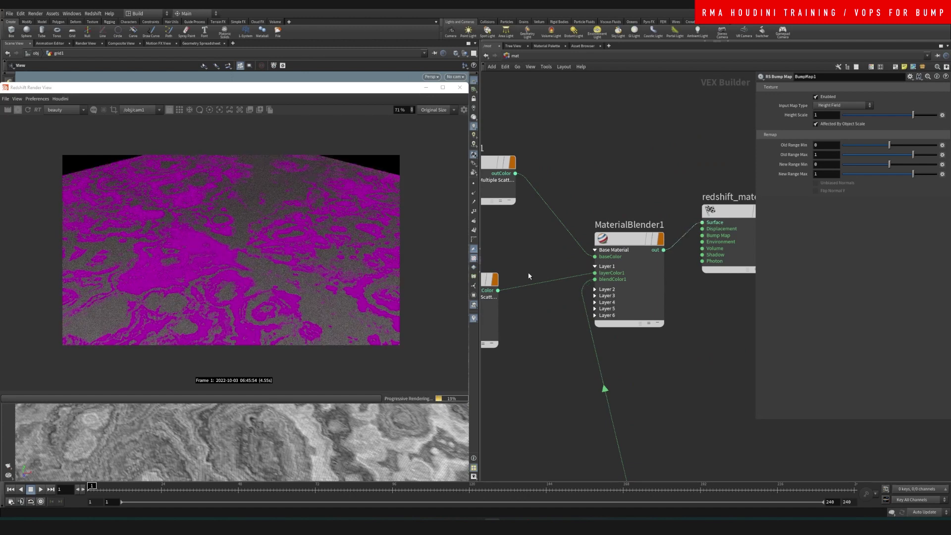
Set BumpMap1's Height Scale to 0.01
{"action": "middle_click_drag", "start_coordinate": [529, 272], "coordinate": [668, 231]}
{"action": "middle_click_drag", "start_coordinate": [520, 227], "coordinate": [610, 188]}
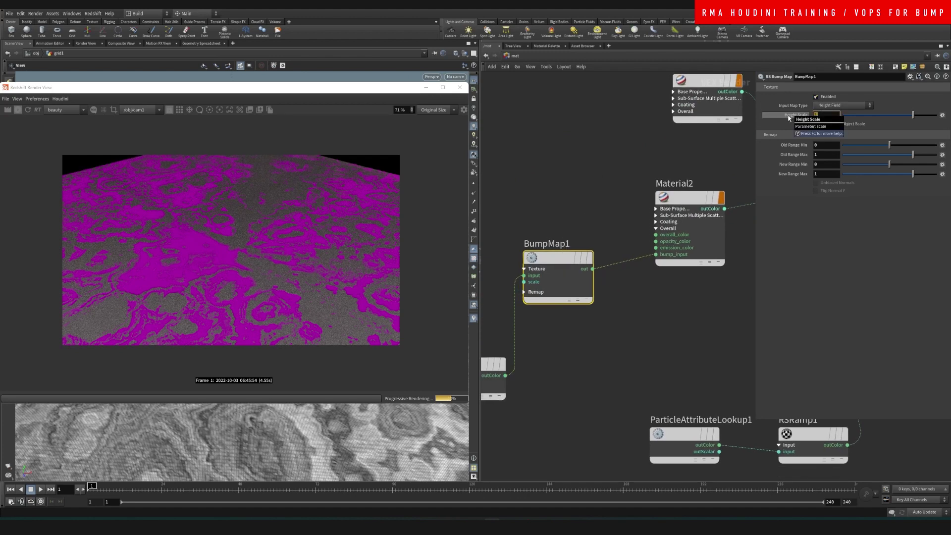
{"action": "key", "text": "Return"}
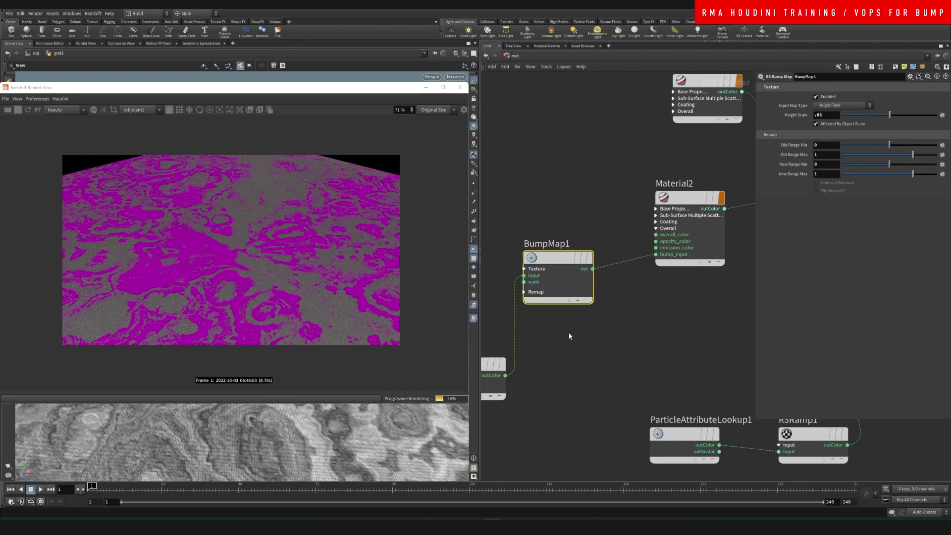
Lower RSNoise1's Frequency Scale in the noise feeding BumpMap1
{"action": "scroll", "coordinate": [571, 341], "scroll_direction": "down", "scroll_amount": 3}
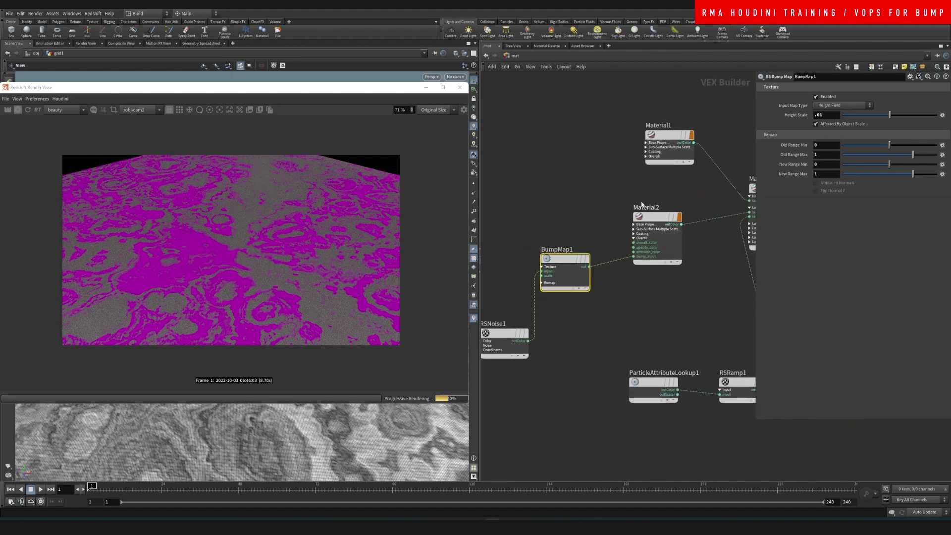
{"action": "left_click", "coordinate": [663, 140]}
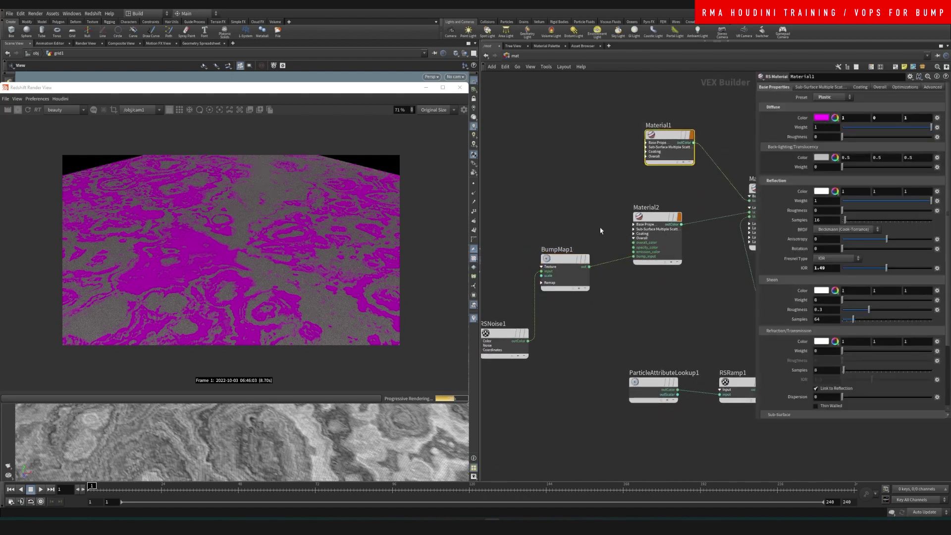
{"action": "middle_click_drag", "start_coordinate": [554, 210], "coordinate": [564, 193]}
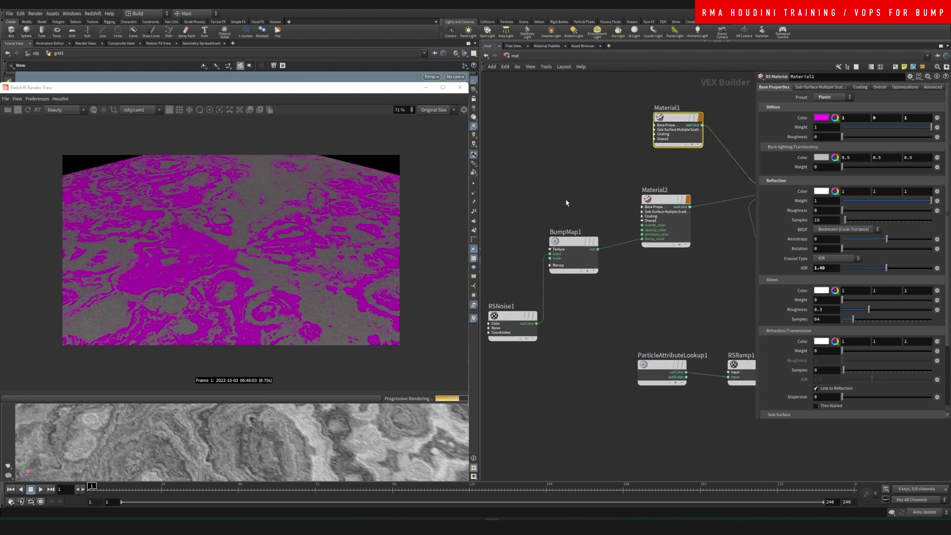
{"action": "left_click", "coordinate": [513, 317]}
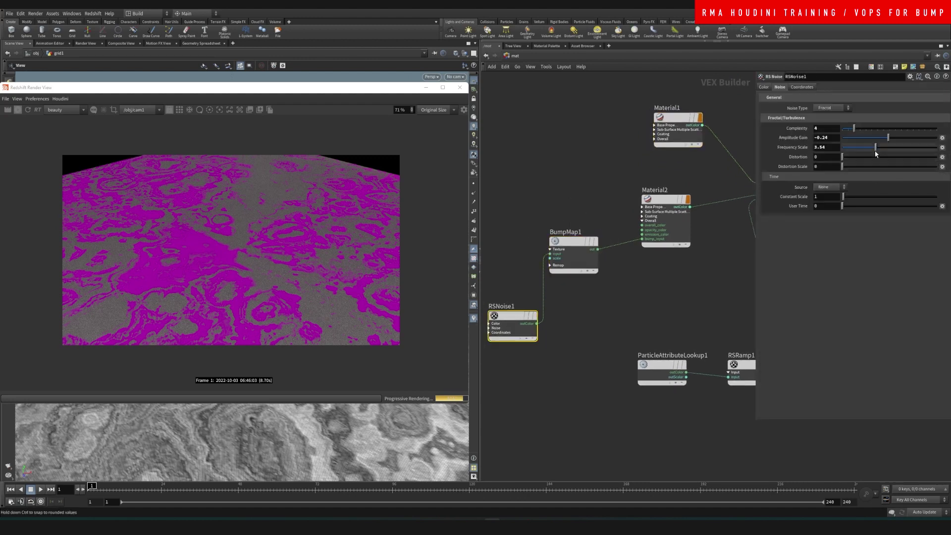
{"action": "left_click_drag", "start_coordinate": [870, 151], "coordinate": [862, 149]}
Try Height Scale values of 0.005 and 2 on BumpMap1 and inspect the bump up close in the render
{"action": "left_click", "coordinate": [575, 242]}
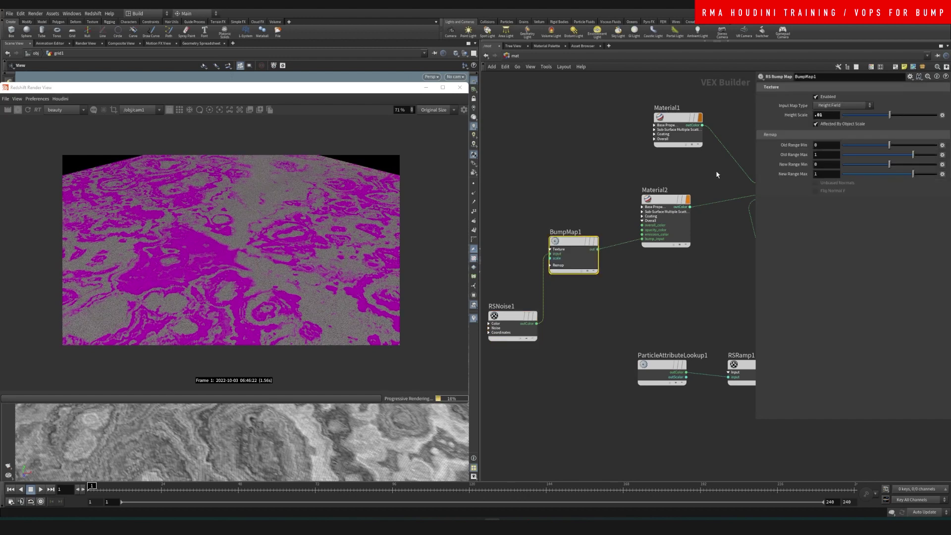
{"action": "left_click", "coordinate": [827, 117]}
{"action": "type", "text": ".005"}
{"action": "key", "text": "Return"}
{"action": "left_click", "coordinate": [826, 115]}
{"action": "type", "text": "2"}
{"action": "key", "text": "Return"}
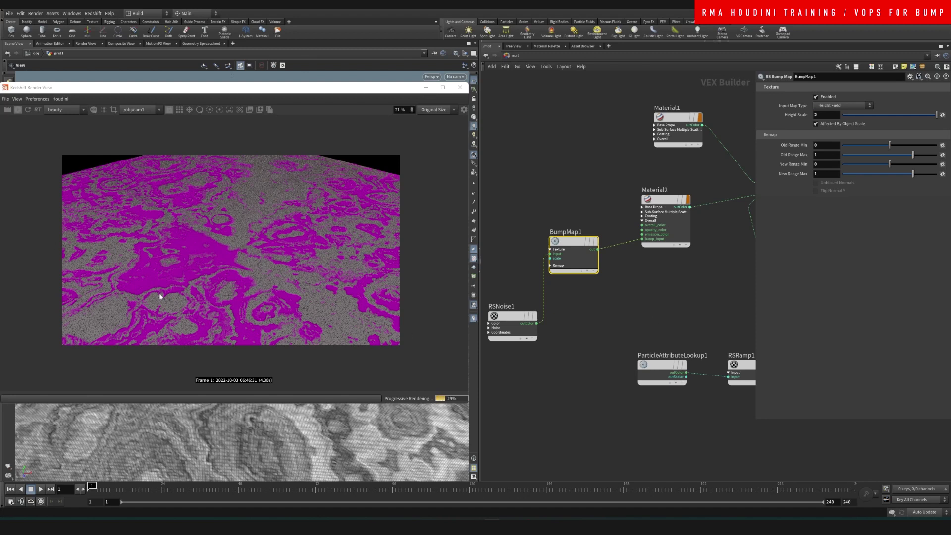
{"action": "scroll", "coordinate": [292, 332], "scroll_direction": "up", "scroll_amount": 5}
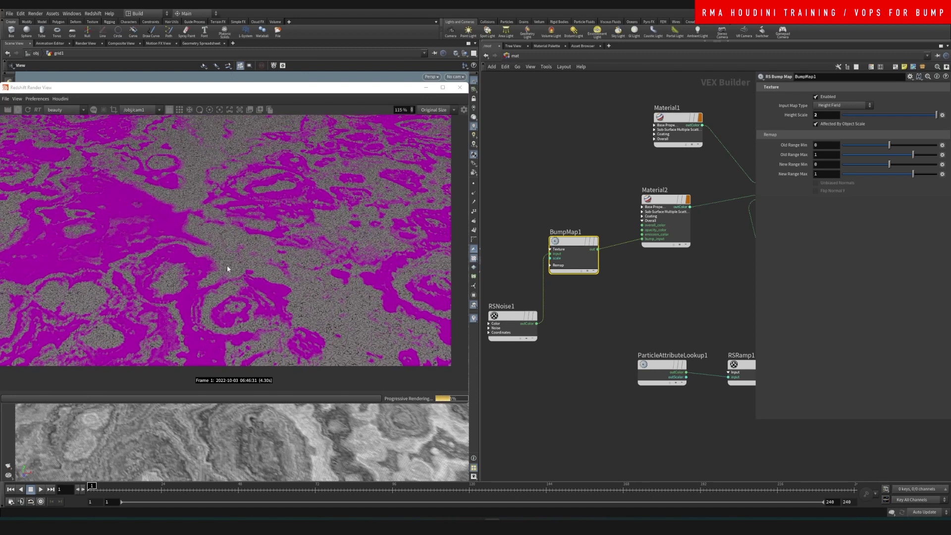
{"action": "scroll", "coordinate": [227, 266], "scroll_direction": "up", "scroll_amount": 1}
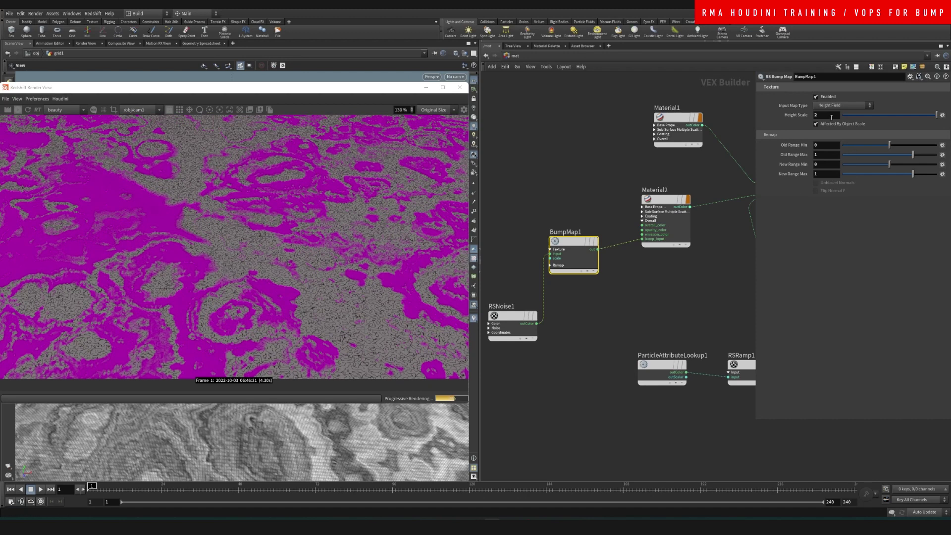
Set BumpMap1's Height Scale to 0.014 and check the whole grid in the render
{"action": "left_click_drag", "start_coordinate": [831, 115], "coordinate": [792, 83]}
{"action": "type", "text": ".014"}
{"action": "key", "text": "Return"}
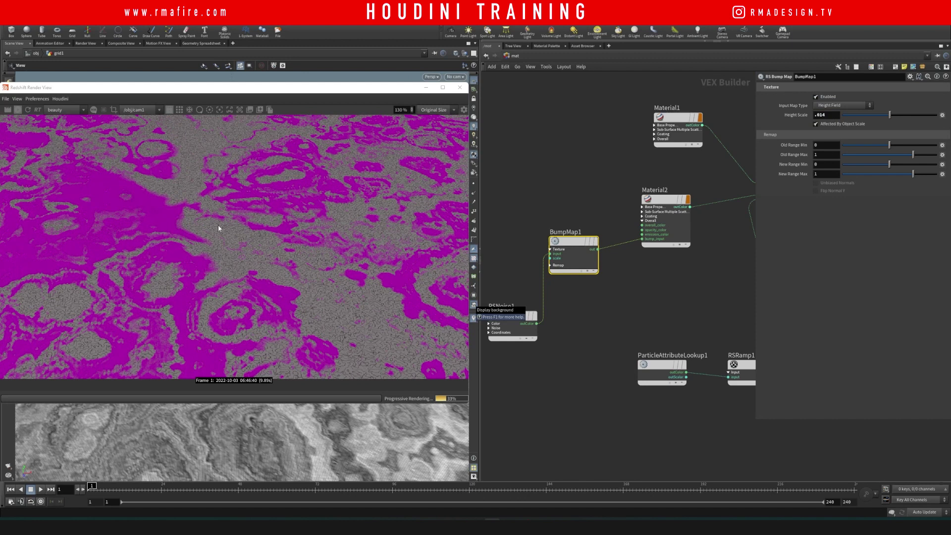
{"action": "scroll", "coordinate": [237, 260], "scroll_direction": "down", "scroll_amount": 3}
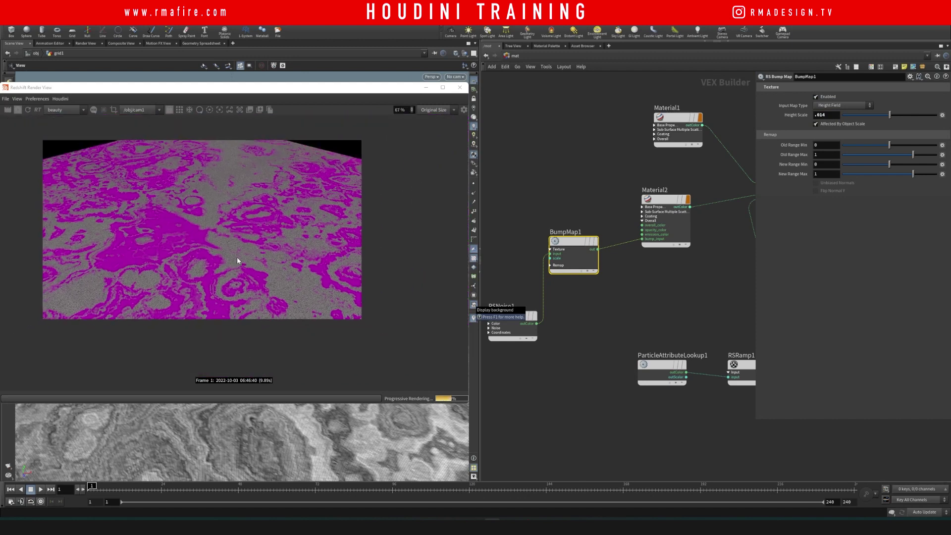
{"action": "scroll", "coordinate": [237, 260], "scroll_direction": "up", "scroll_amount": 1}
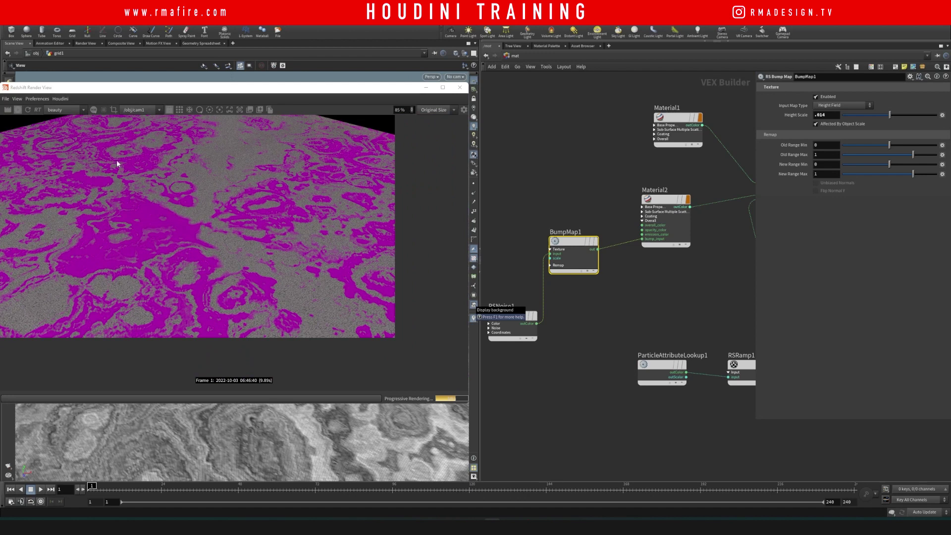
Minimize the Redshift render view, widen the network area, and view the noise grid closer from above
{"action": "left_click", "coordinate": [425, 87]}
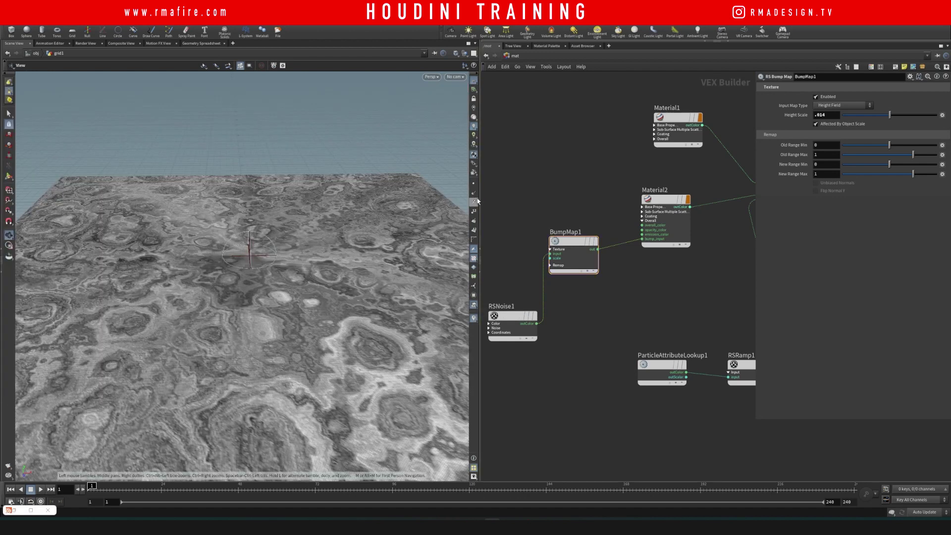
{"action": "left_click_drag", "start_coordinate": [481, 201], "coordinate": [388, 201]}
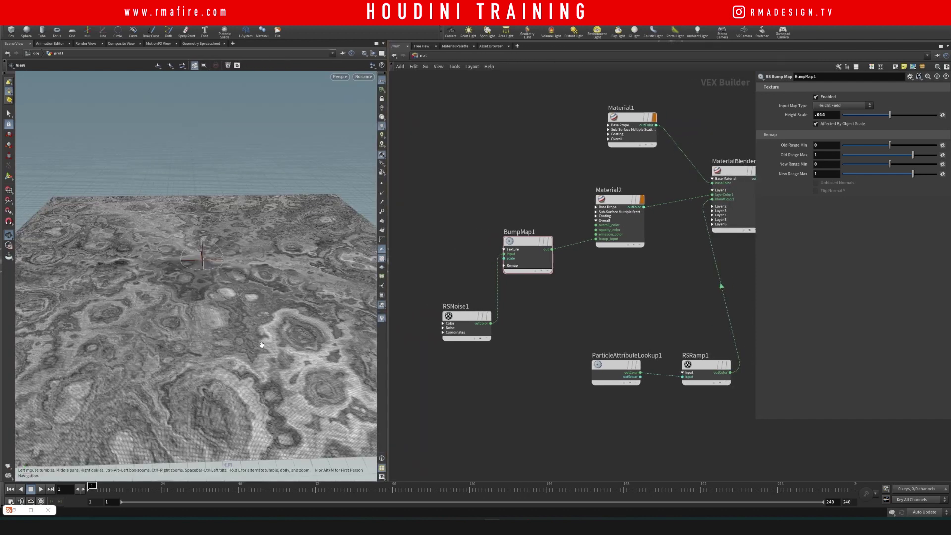
{"action": "scroll", "coordinate": [211, 265], "scroll_direction": "up", "scroll_amount": 8}
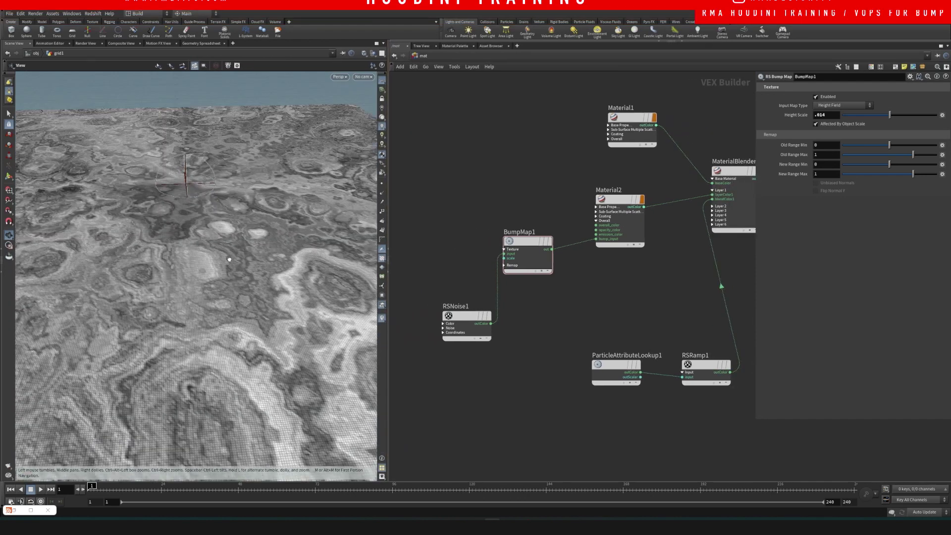
{"action": "mouse_move", "coordinate": [231, 276]}
{"action": "left_mouse_down"}
{"action": "mouse_move", "coordinate": [208, 291]}
{"action": "mouse_move", "coordinate": [240, 292]}
{"action": "left_mouse_up"}
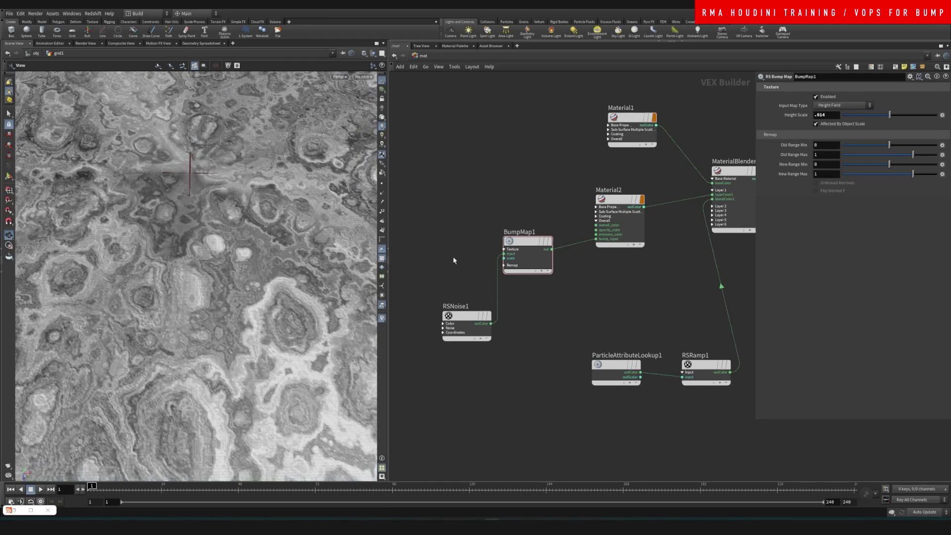
Move BumpMap1 closer to Material2, shift Material2 further below Material1, and nudge Material1
{"action": "middle_click_drag", "start_coordinate": [552, 172], "coordinate": [527, 189]}
{"action": "left_click_drag", "start_coordinate": [507, 258], "coordinate": [527, 253]}
{"action": "left_click_drag", "start_coordinate": [592, 217], "coordinate": [600, 247]}
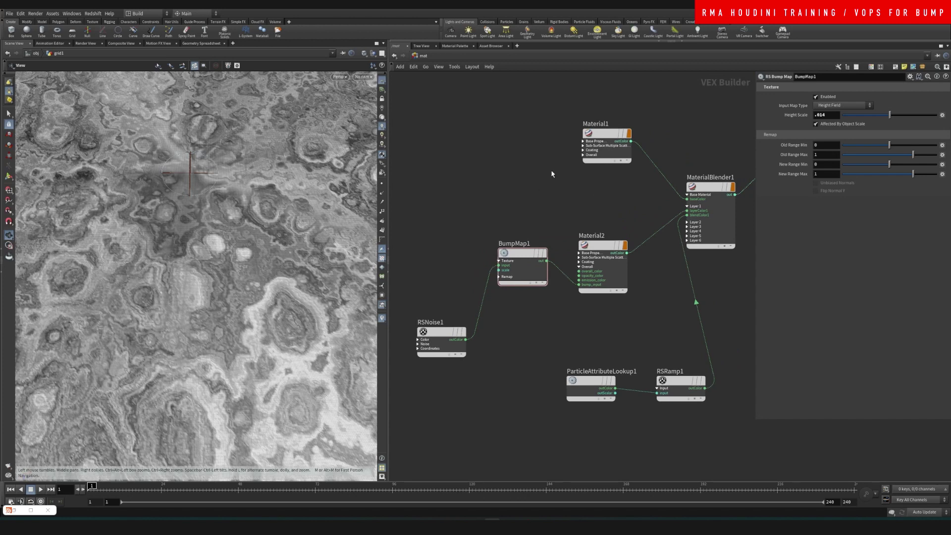
{"action": "left_click_drag", "start_coordinate": [601, 133], "coordinate": [597, 133]}
Examine the inputs available on redshift_material1, including Displacement and Bump Map
{"action": "left_click_drag", "start_coordinate": [533, 95], "coordinate": [637, 178]}
{"action": "scroll", "coordinate": [598, 200], "scroll_direction": "down", "scroll_amount": 2}
{"action": "middle_click_drag", "start_coordinate": [584, 203], "coordinate": [453, 201]}
{"action": "scroll", "coordinate": [669, 238], "scroll_direction": "up", "scroll_amount": 5}
{"action": "left_click_drag", "start_coordinate": [542, 104], "coordinate": [645, 127]}
{"action": "scroll", "coordinate": [557, 222], "scroll_direction": "up", "scroll_amount": 1}
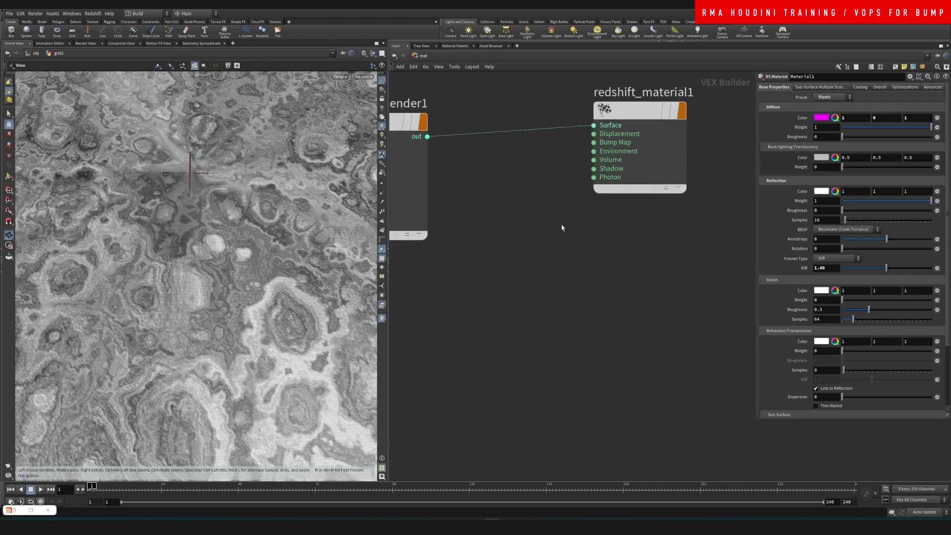
{"action": "middle_click_drag", "start_coordinate": [554, 202], "coordinate": [518, 238]}
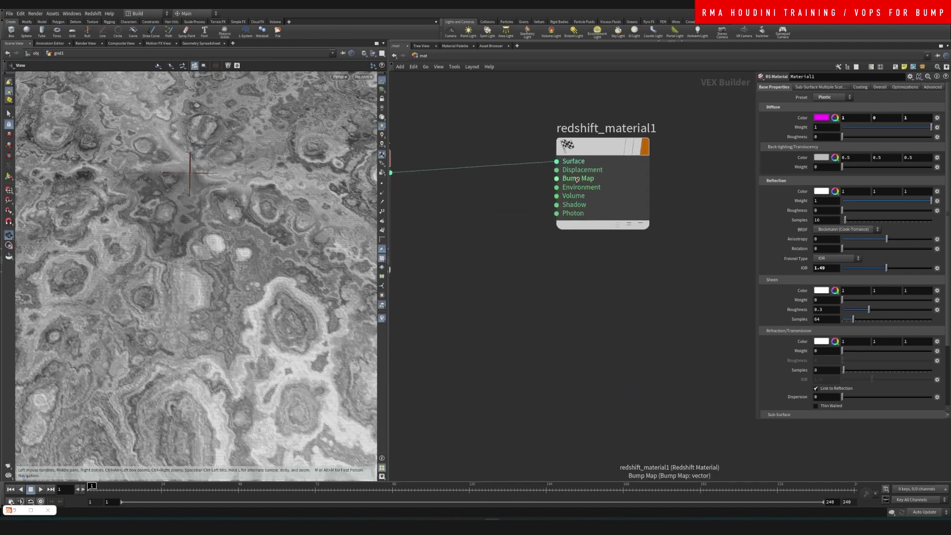